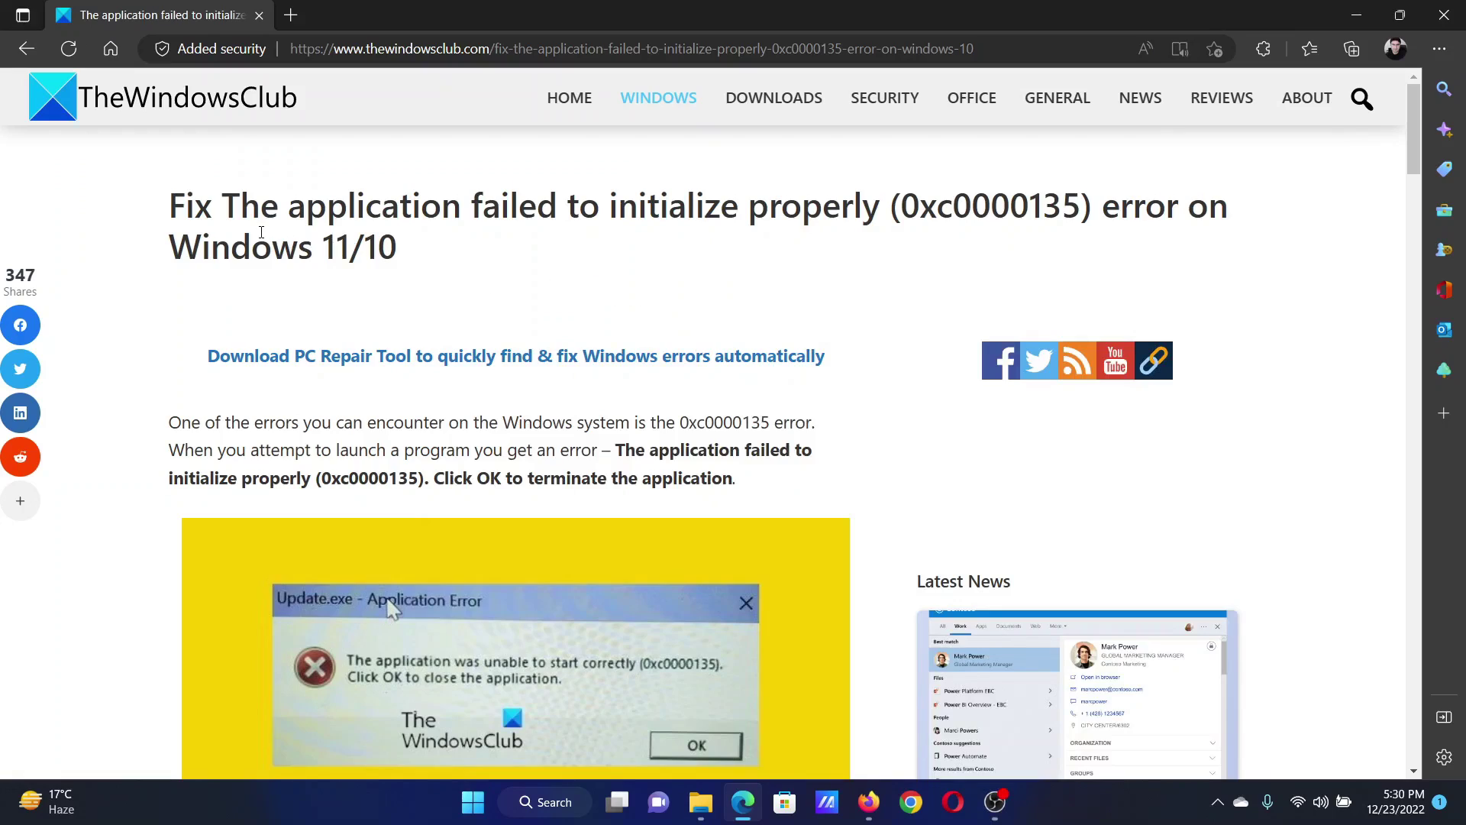
- Highlight the 0xc0000135 article title and its first suggested fix, repairing or reinstalling the app
{"action": "left_click_drag", "start_coordinate": [235, 204], "coordinate": [888, 204]}
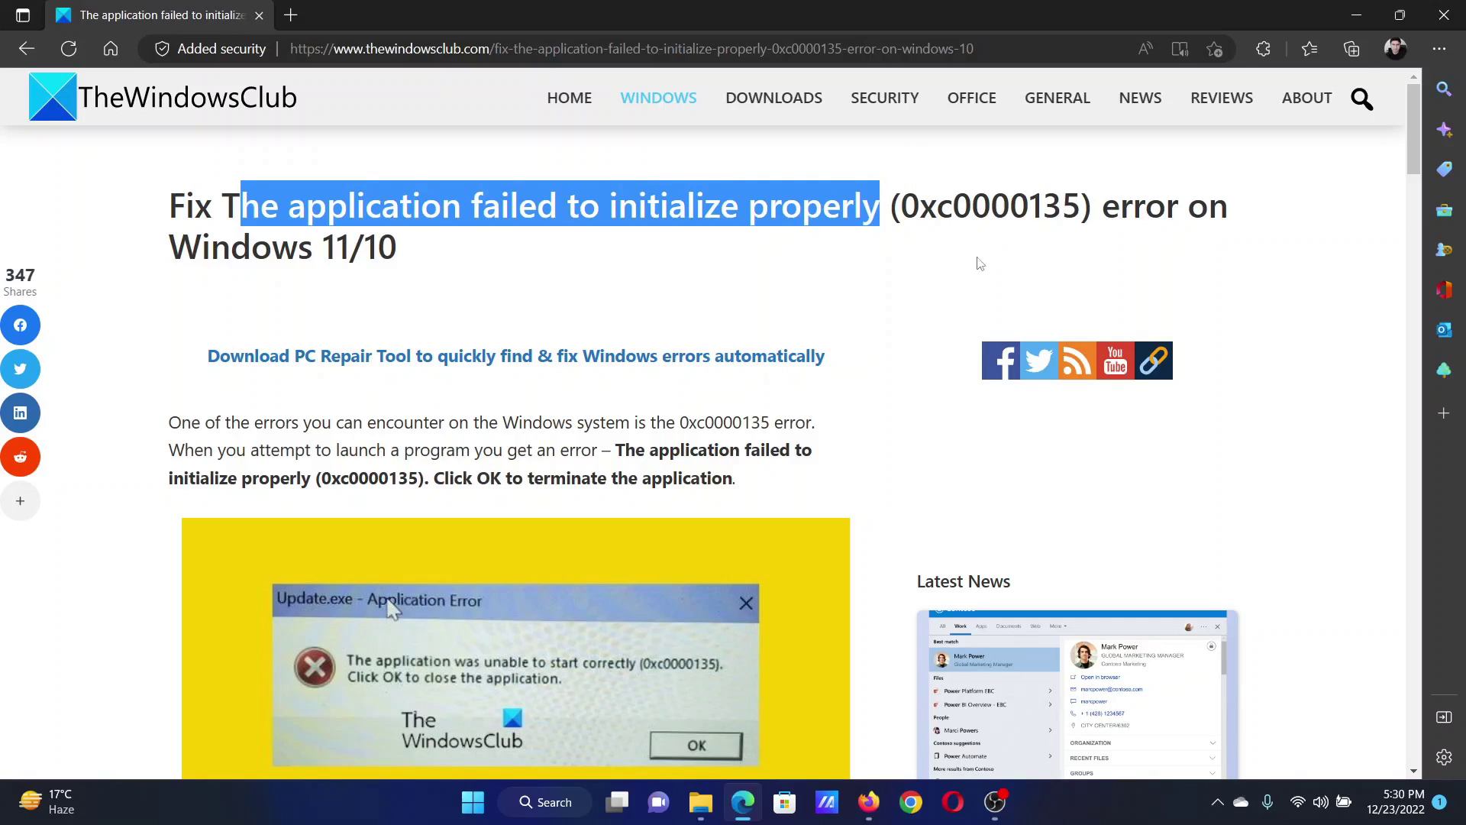
{"action": "scroll", "coordinate": [724, 607], "scroll_direction": "down", "scroll_amount": 7}
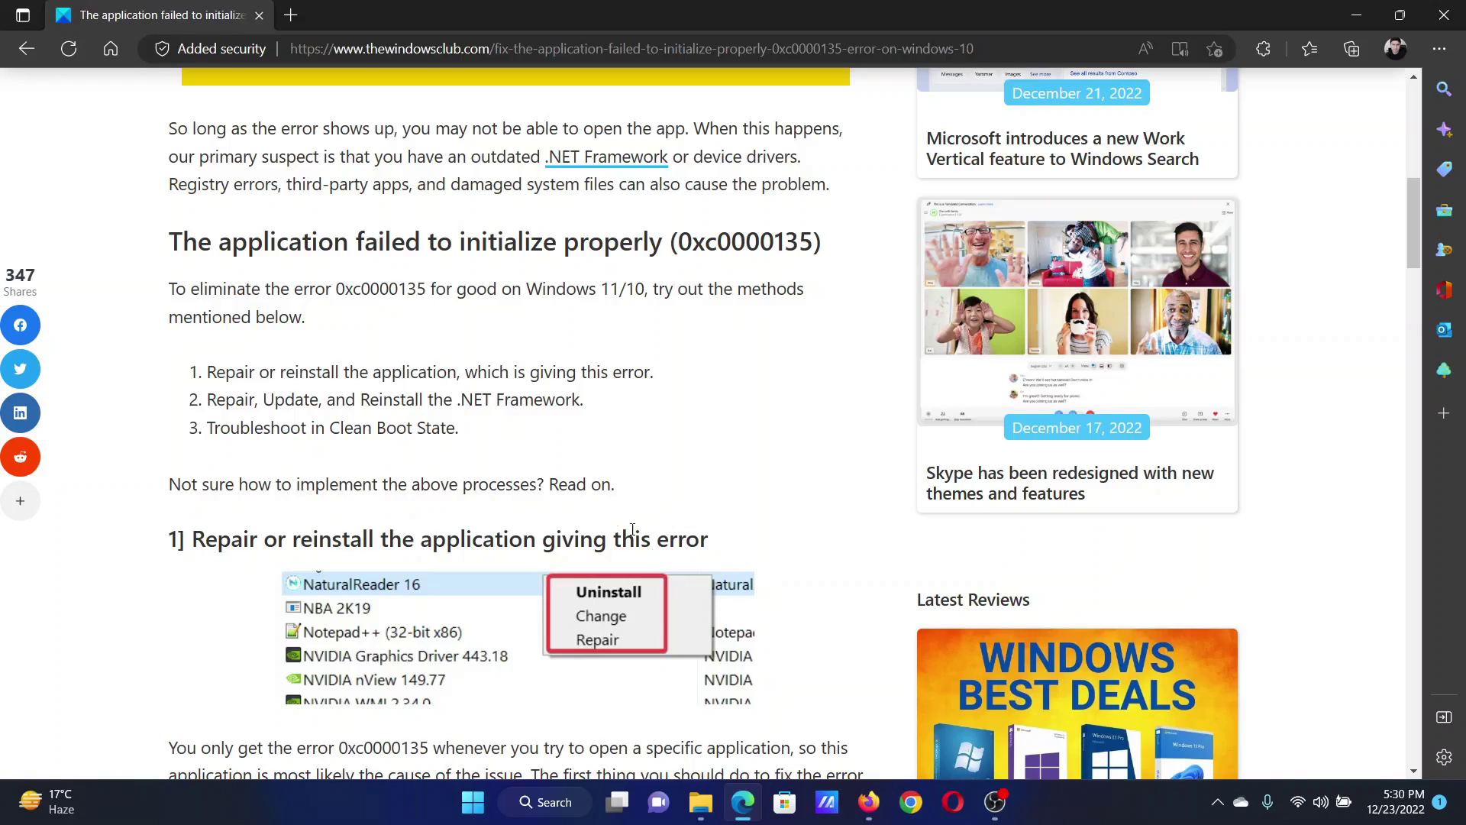
{"action": "left_click_drag", "start_coordinate": [301, 363], "coordinate": [476, 372]}
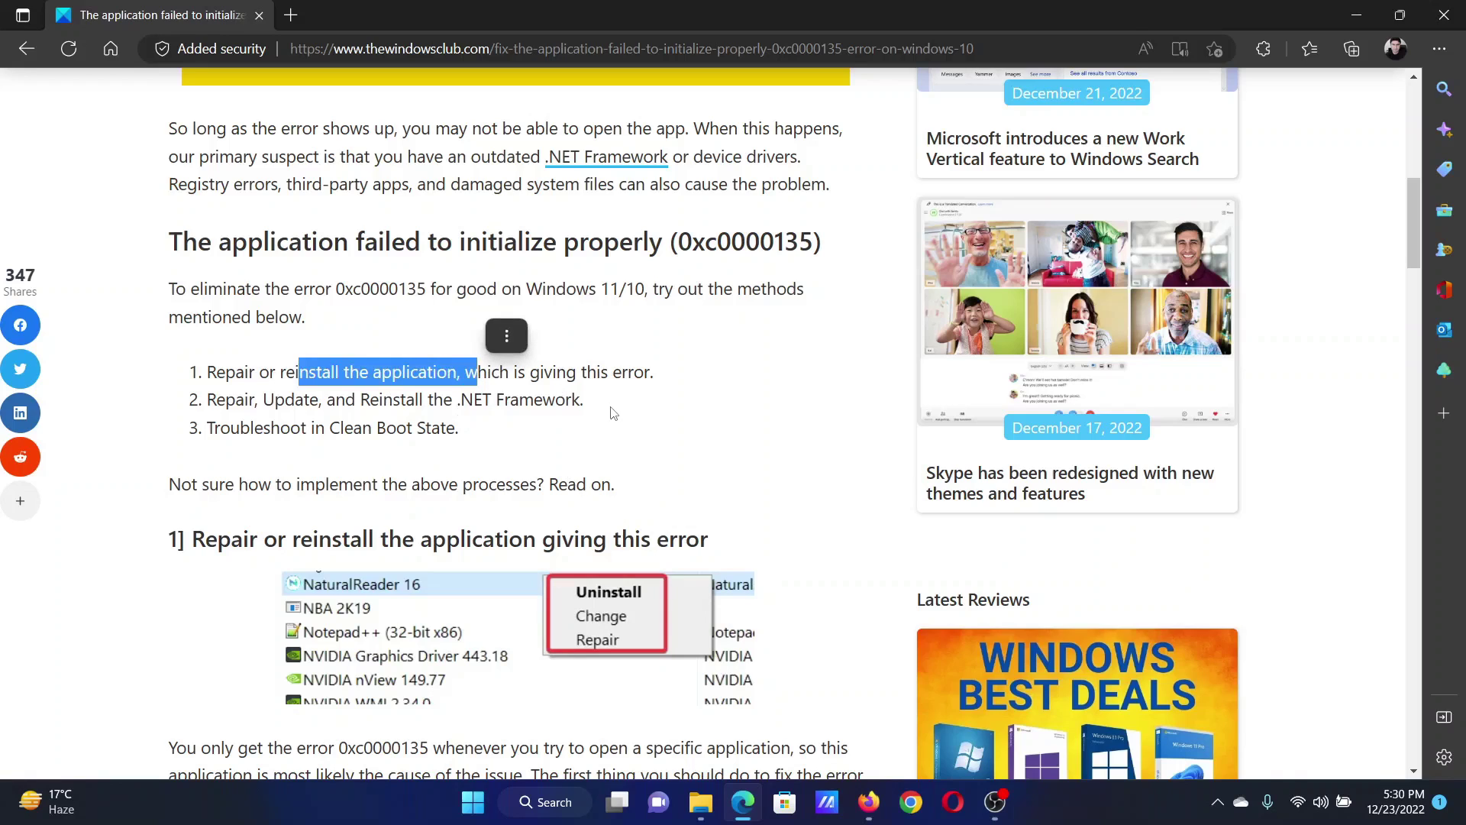
{"action": "right_click", "coordinate": [473, 811]}
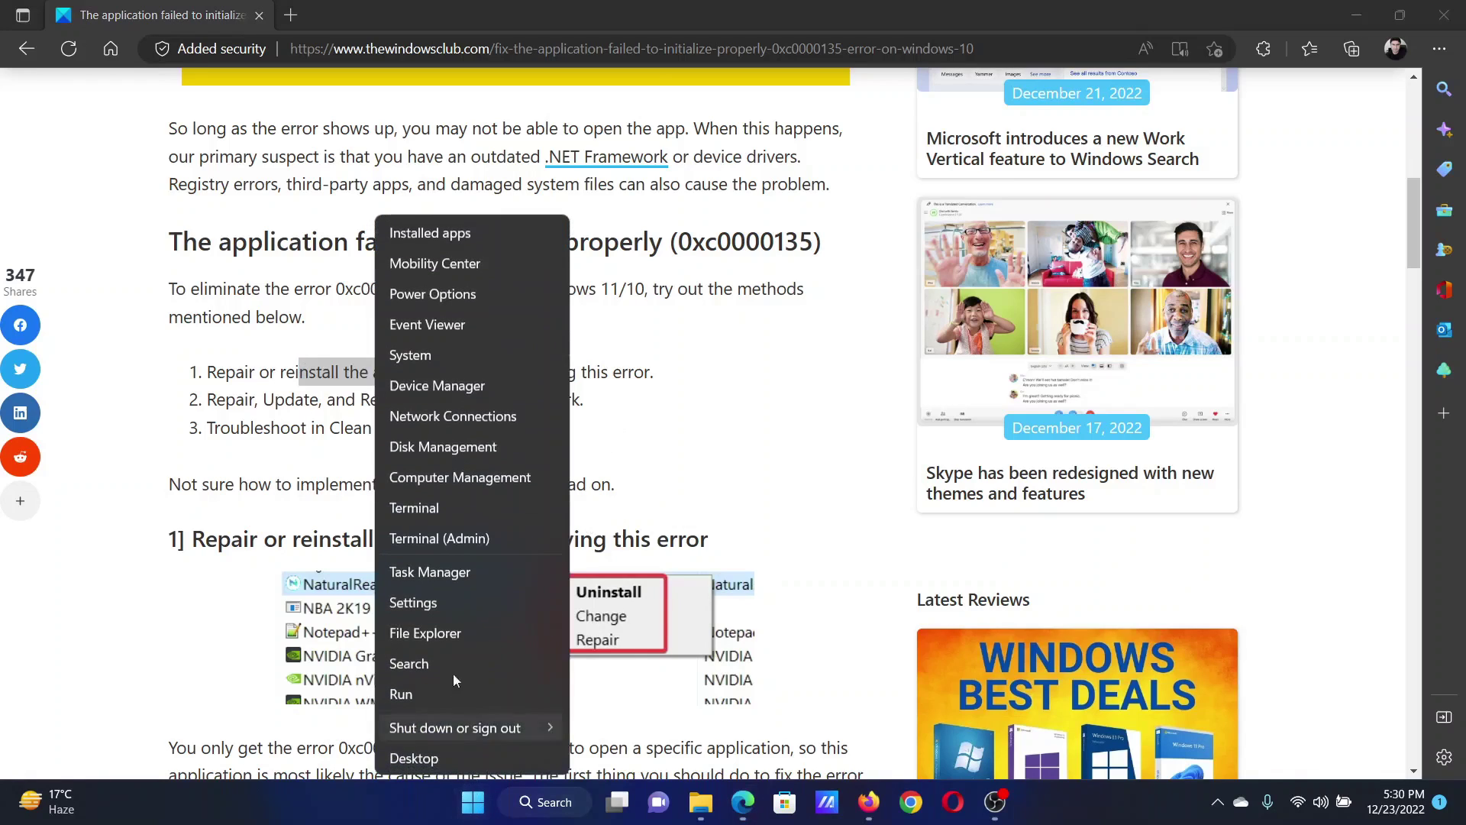
{"action": "left_click", "coordinate": [436, 603]}
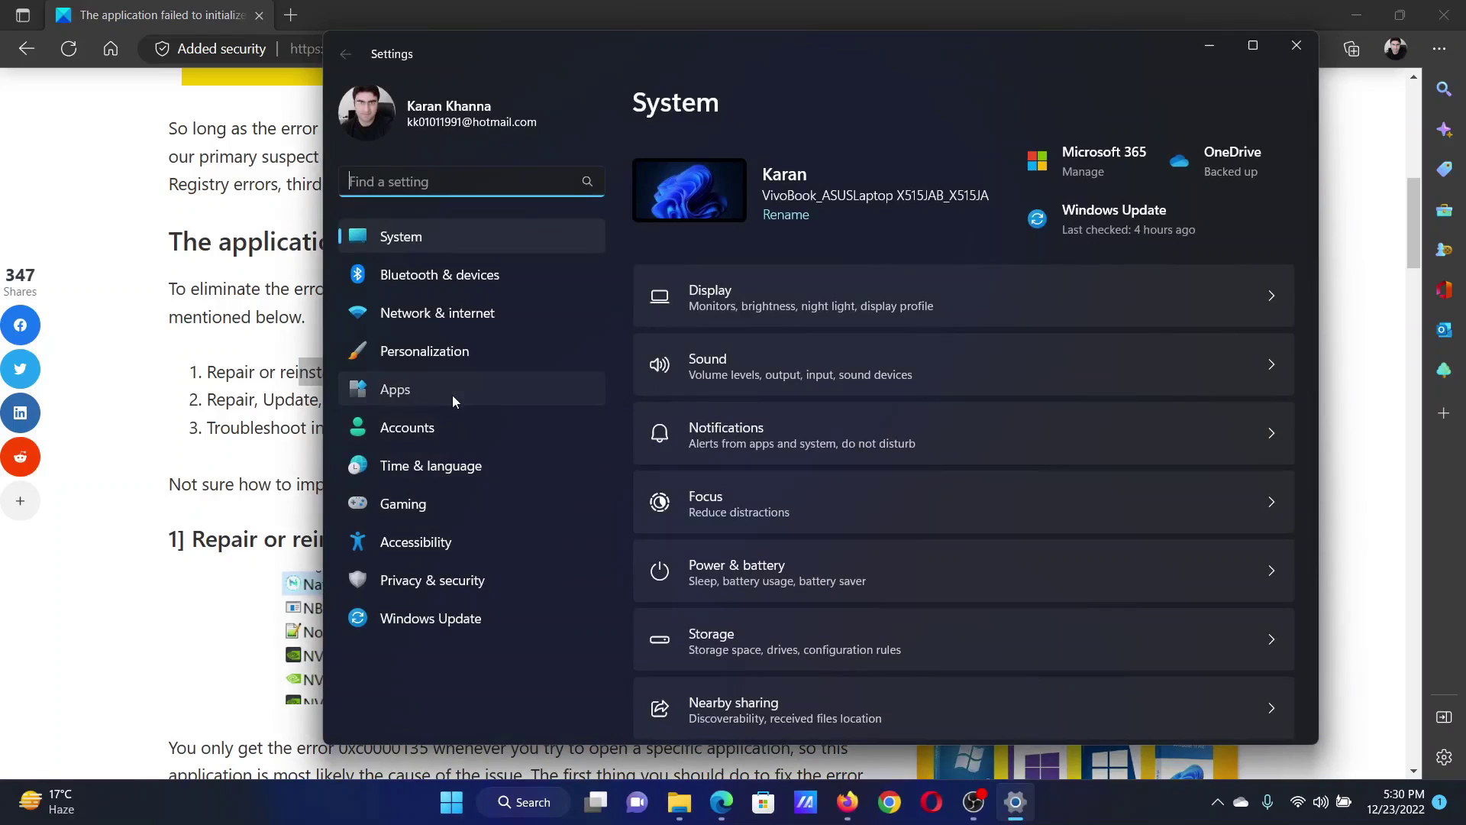
{"action": "left_click", "coordinate": [453, 396]}
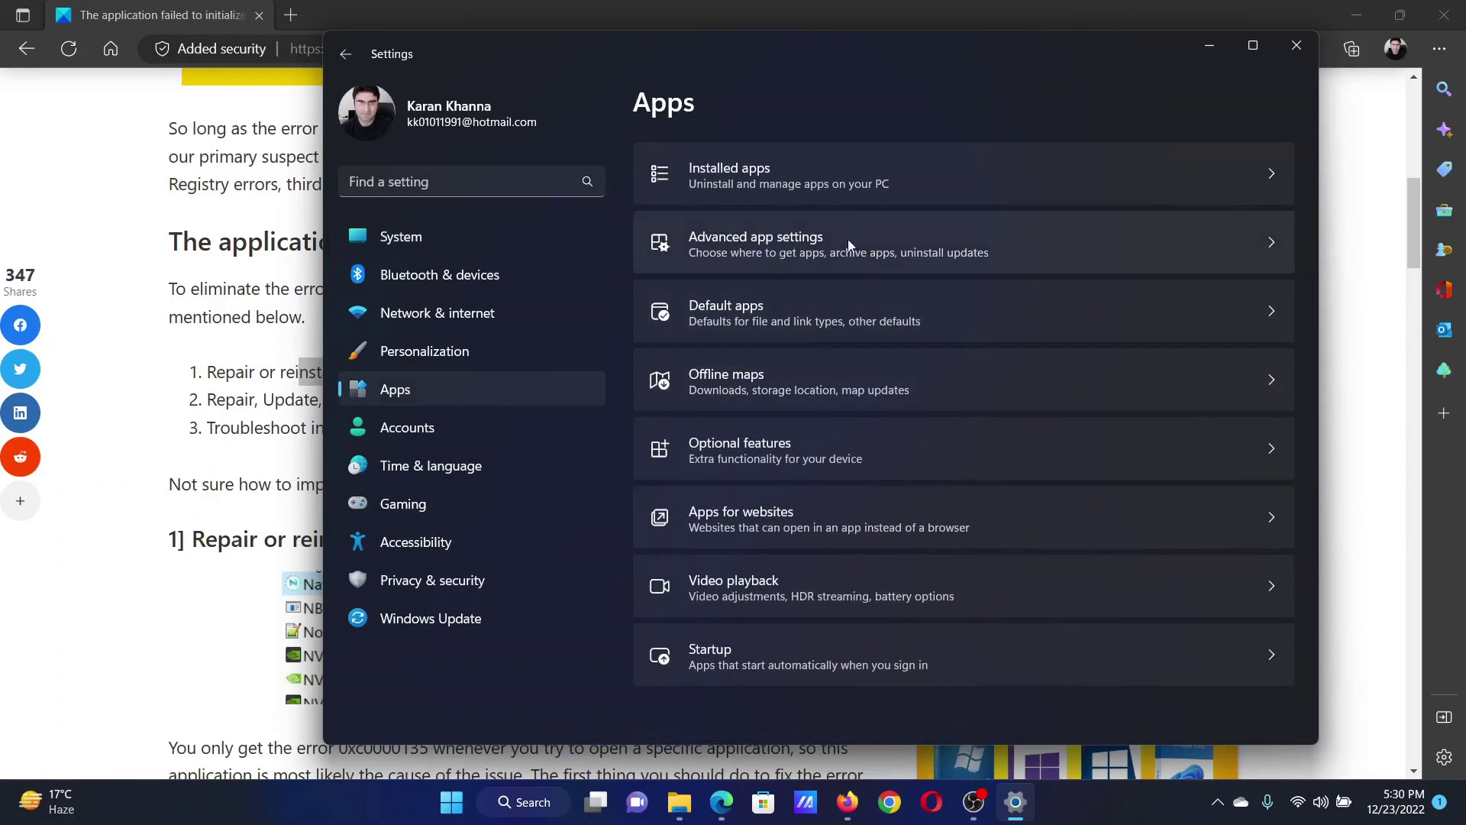
{"action": "left_click", "coordinate": [880, 180]}
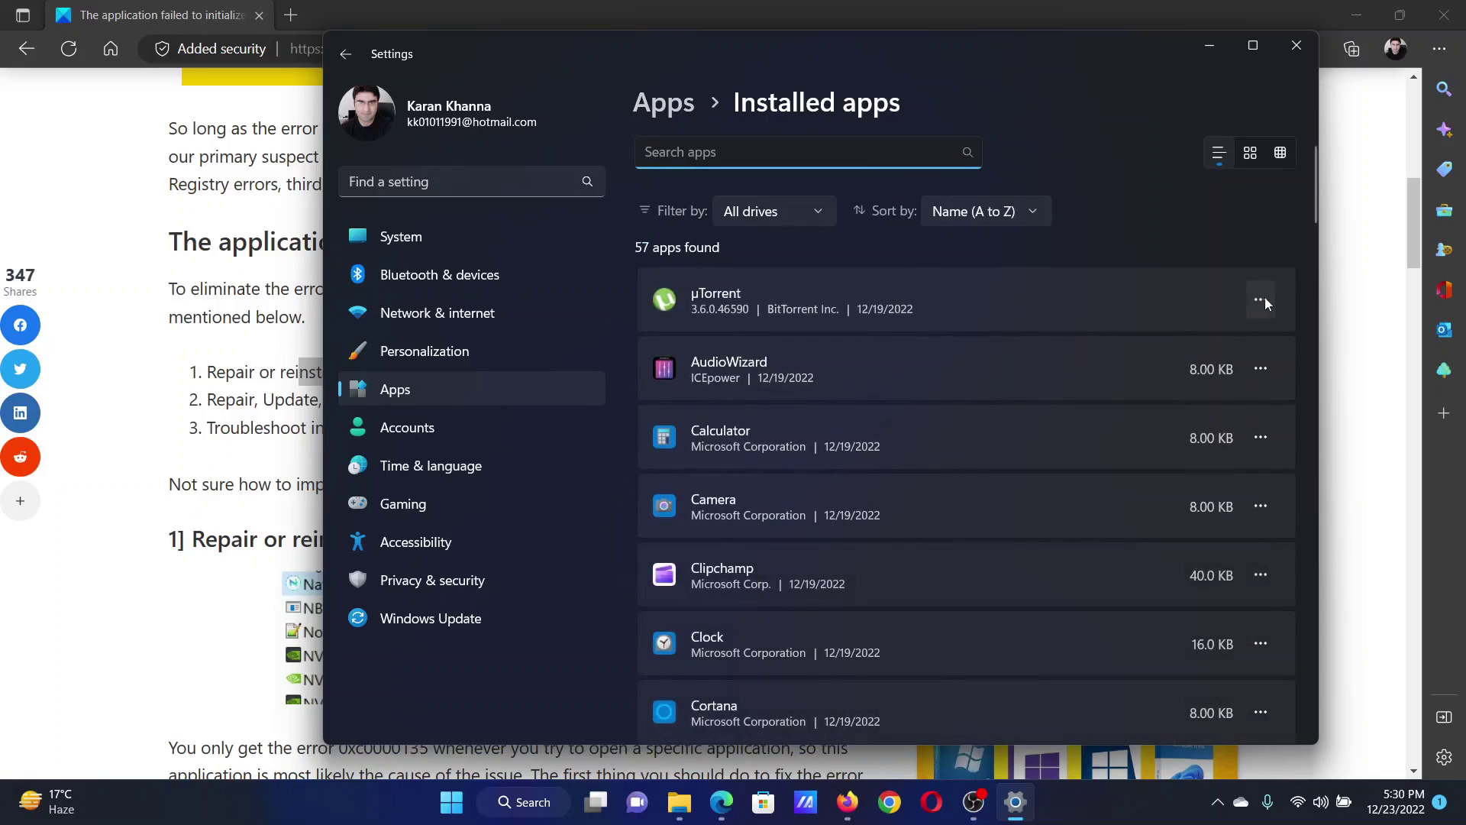
{"action": "left_click", "coordinate": [1262, 298]}
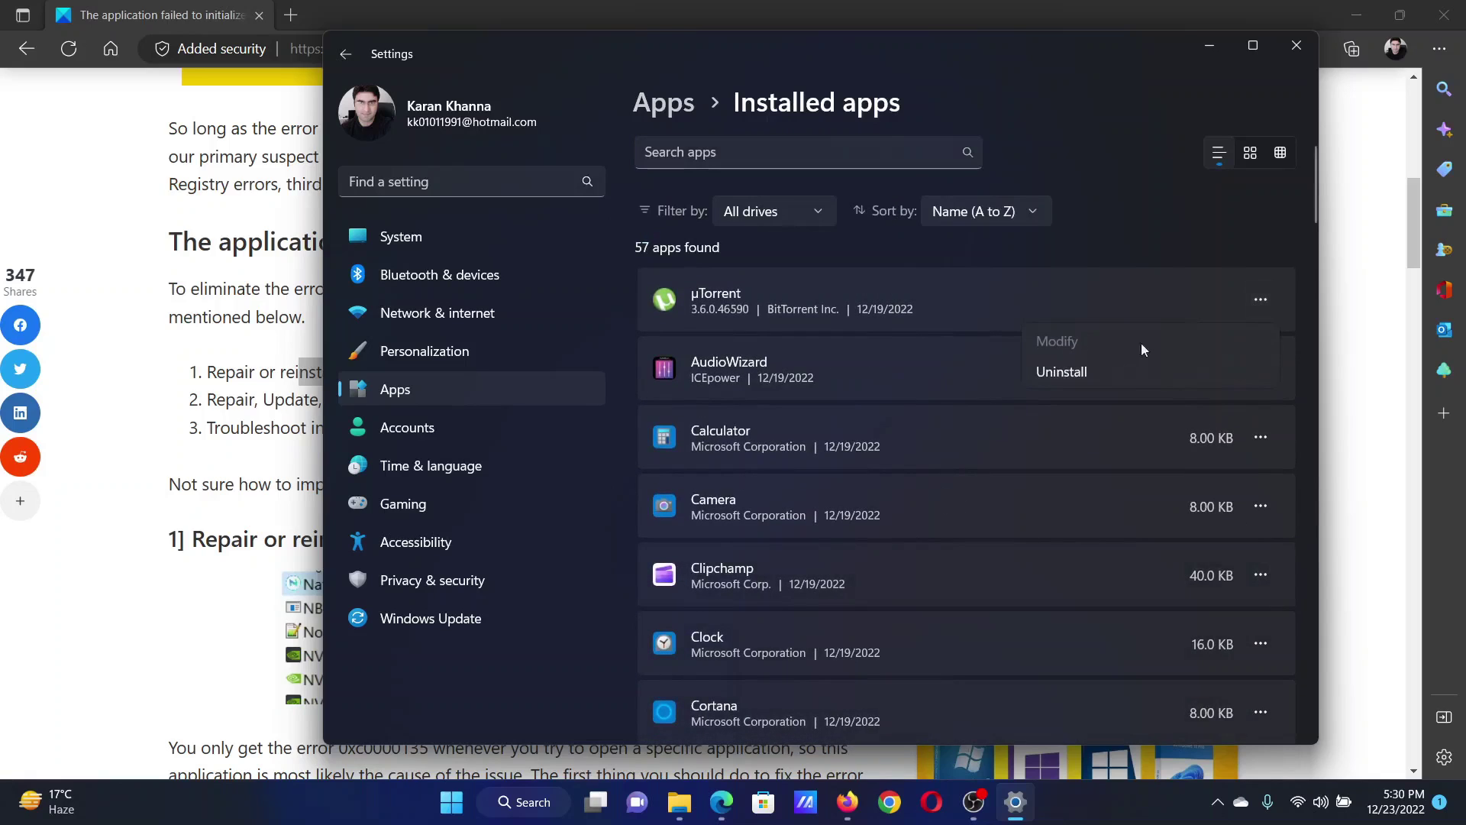
{"action": "left_click", "coordinate": [1263, 437]}
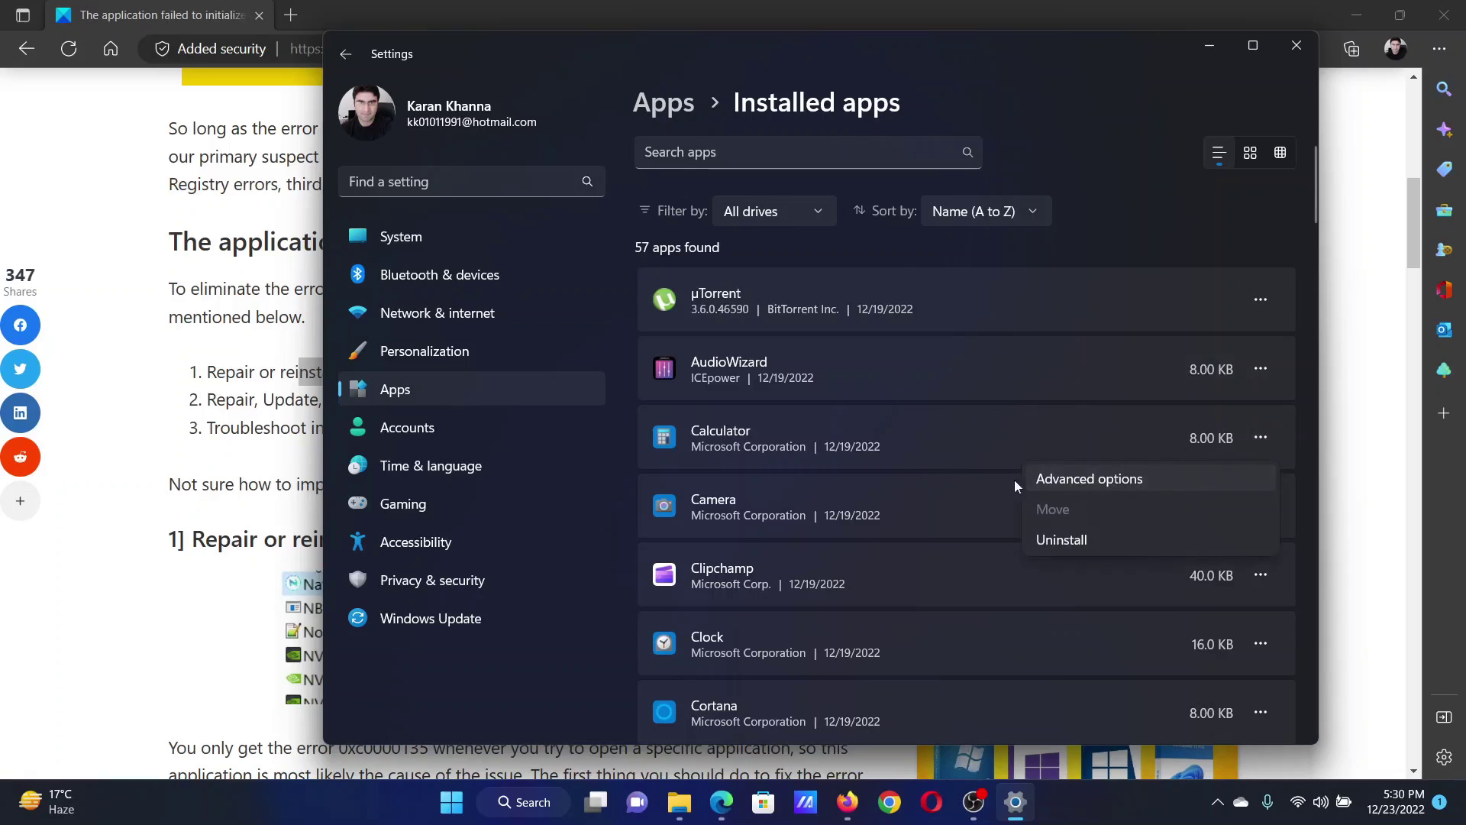
{"action": "left_click", "coordinate": [1026, 480]}
{"action": "scroll", "coordinate": [870, 527], "scroll_direction": "down", "scroll_amount": 5}
{"action": "scroll", "coordinate": [843, 591], "scroll_direction": "down", "scroll_amount": 3}
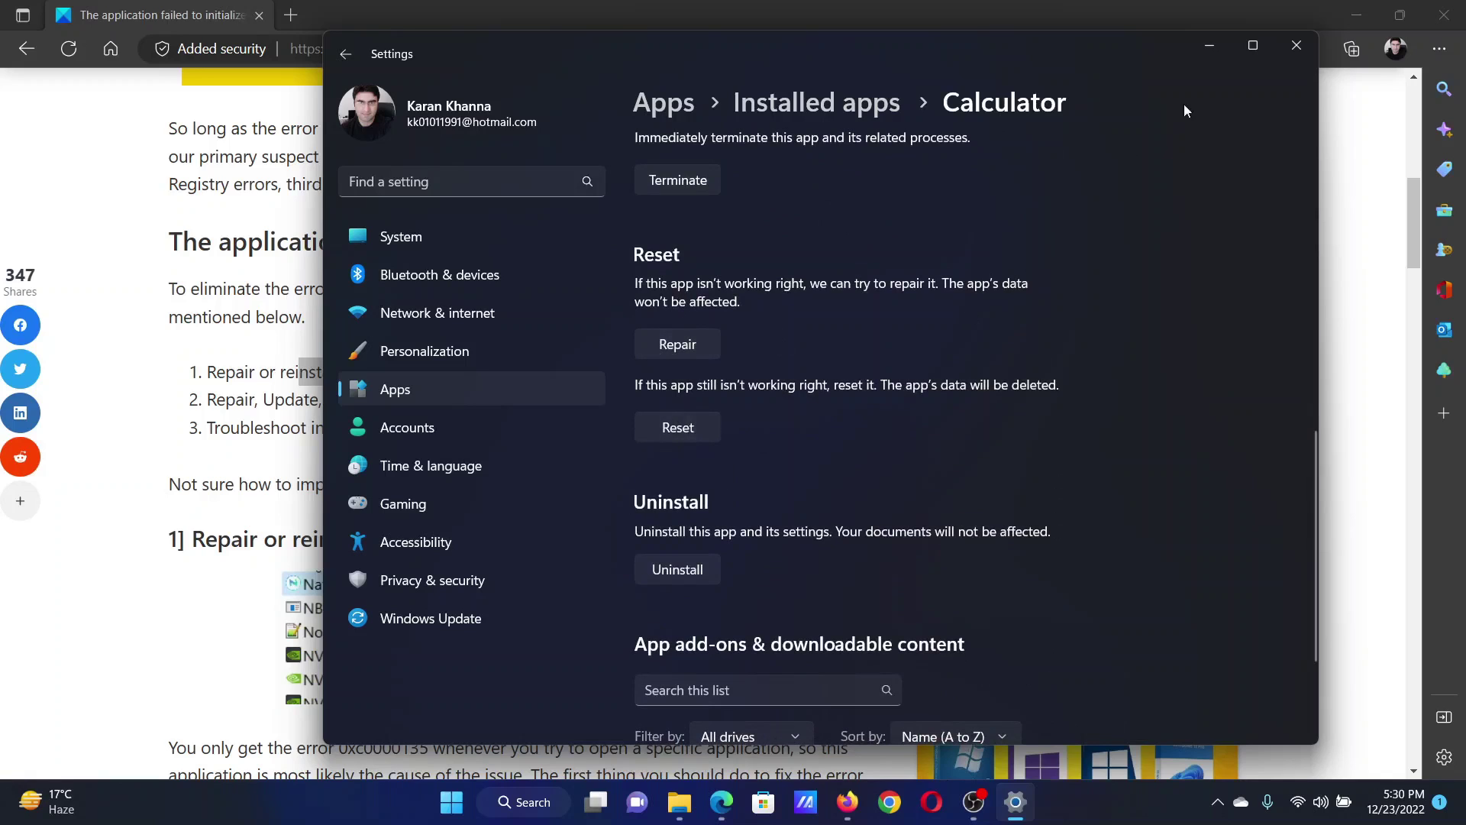
{"action": "left_click", "coordinate": [1300, 47]}
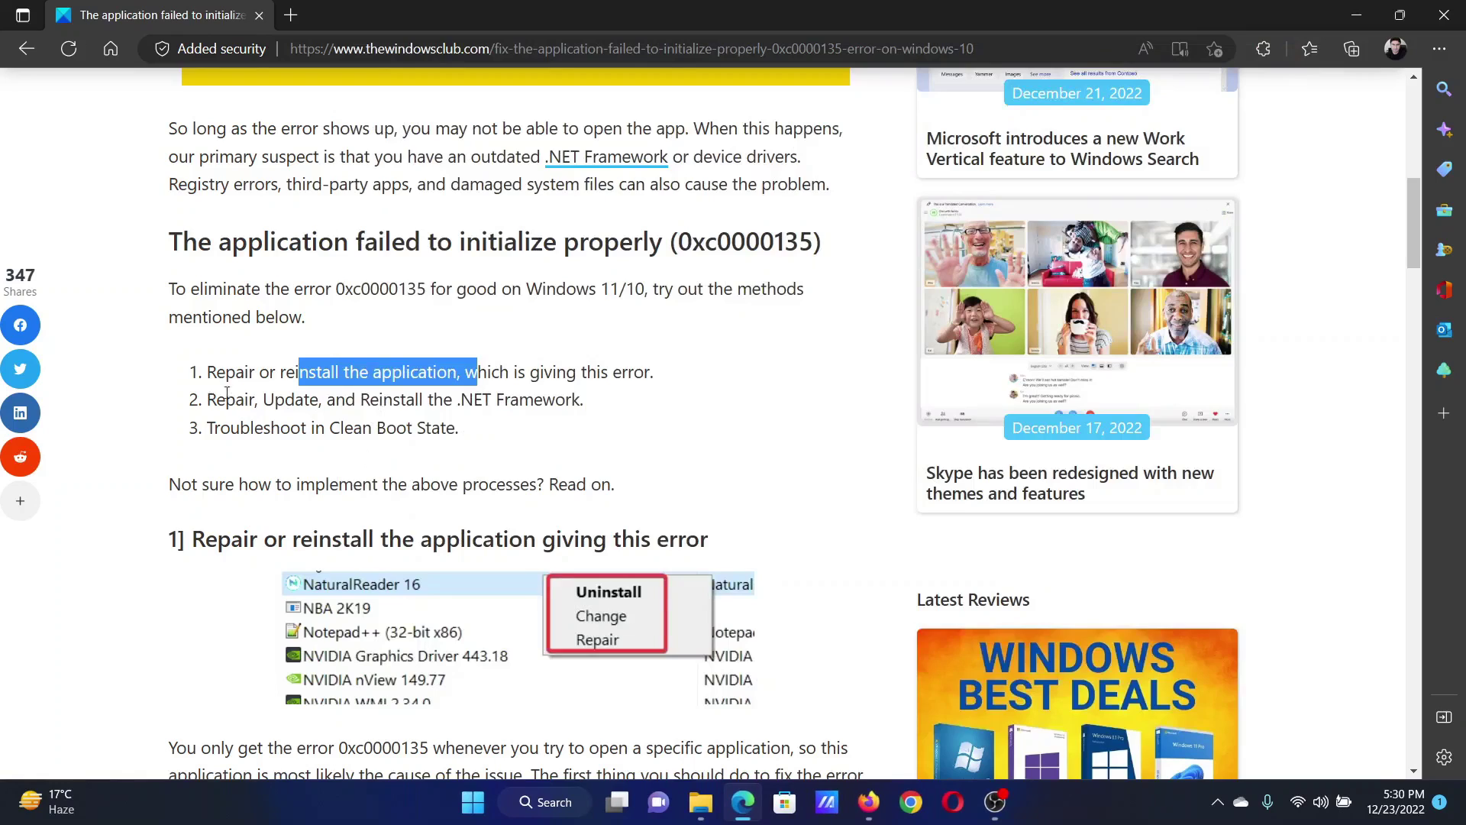
- Copy the phrase '.NET Framework' from the article's second fix and open a new tab
{"action": "left_click", "coordinate": [461, 402]}
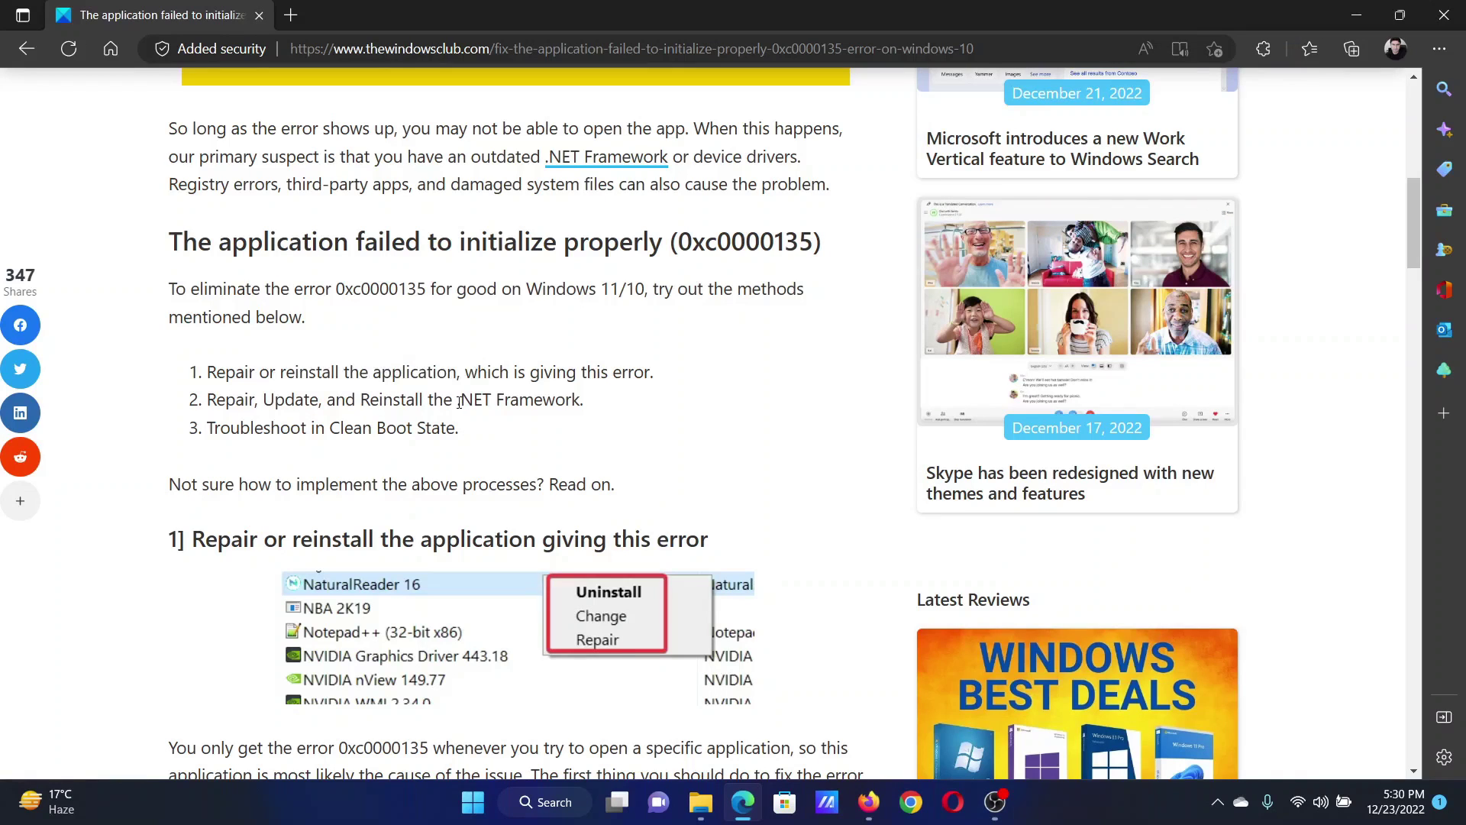
{"action": "left_click_drag", "start_coordinate": [459, 401], "coordinate": [582, 401]}
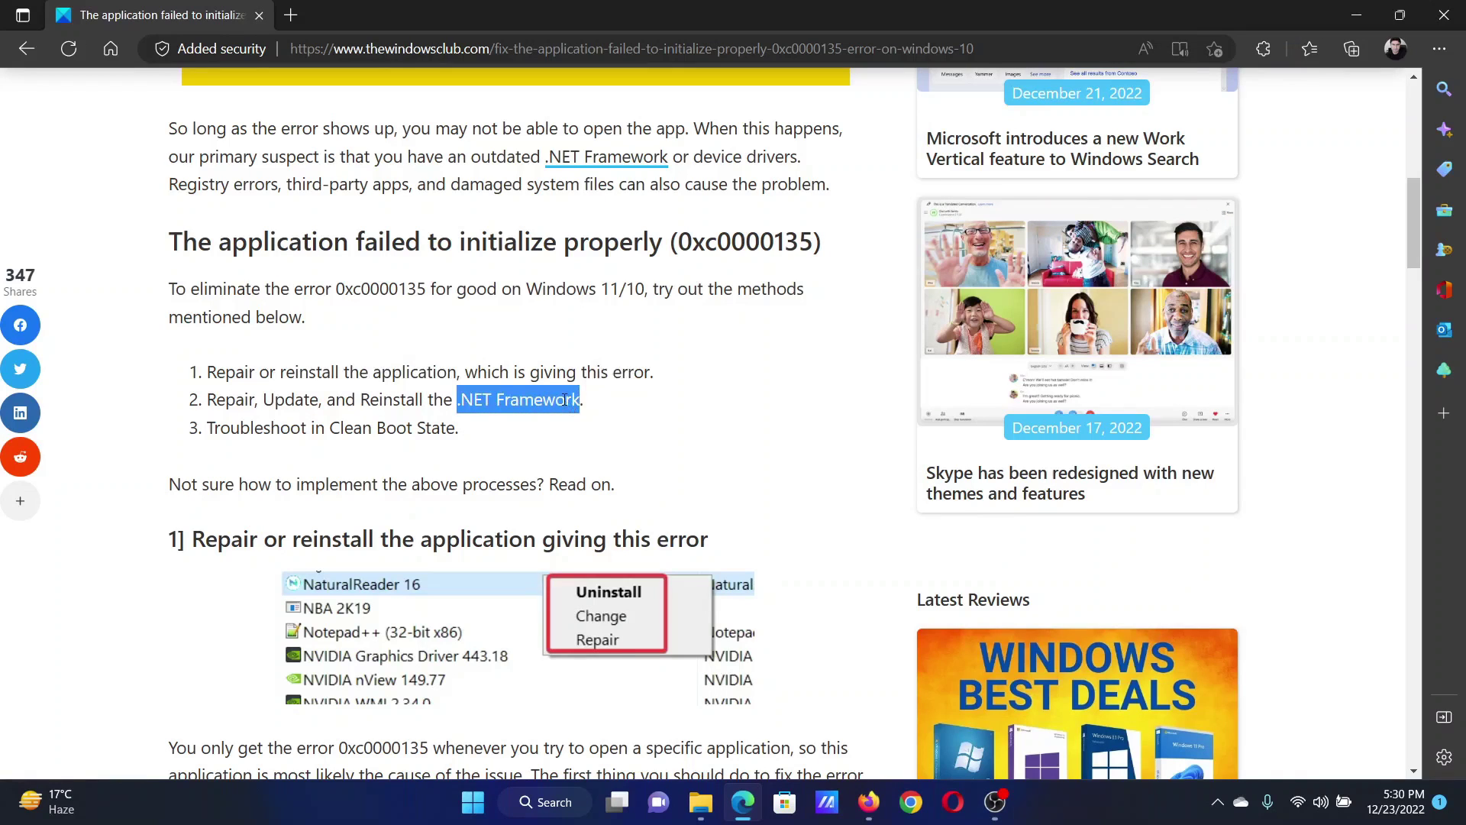
{"action": "right_click", "coordinate": [556, 400]}
{"action": "left_click", "coordinate": [667, 342]}
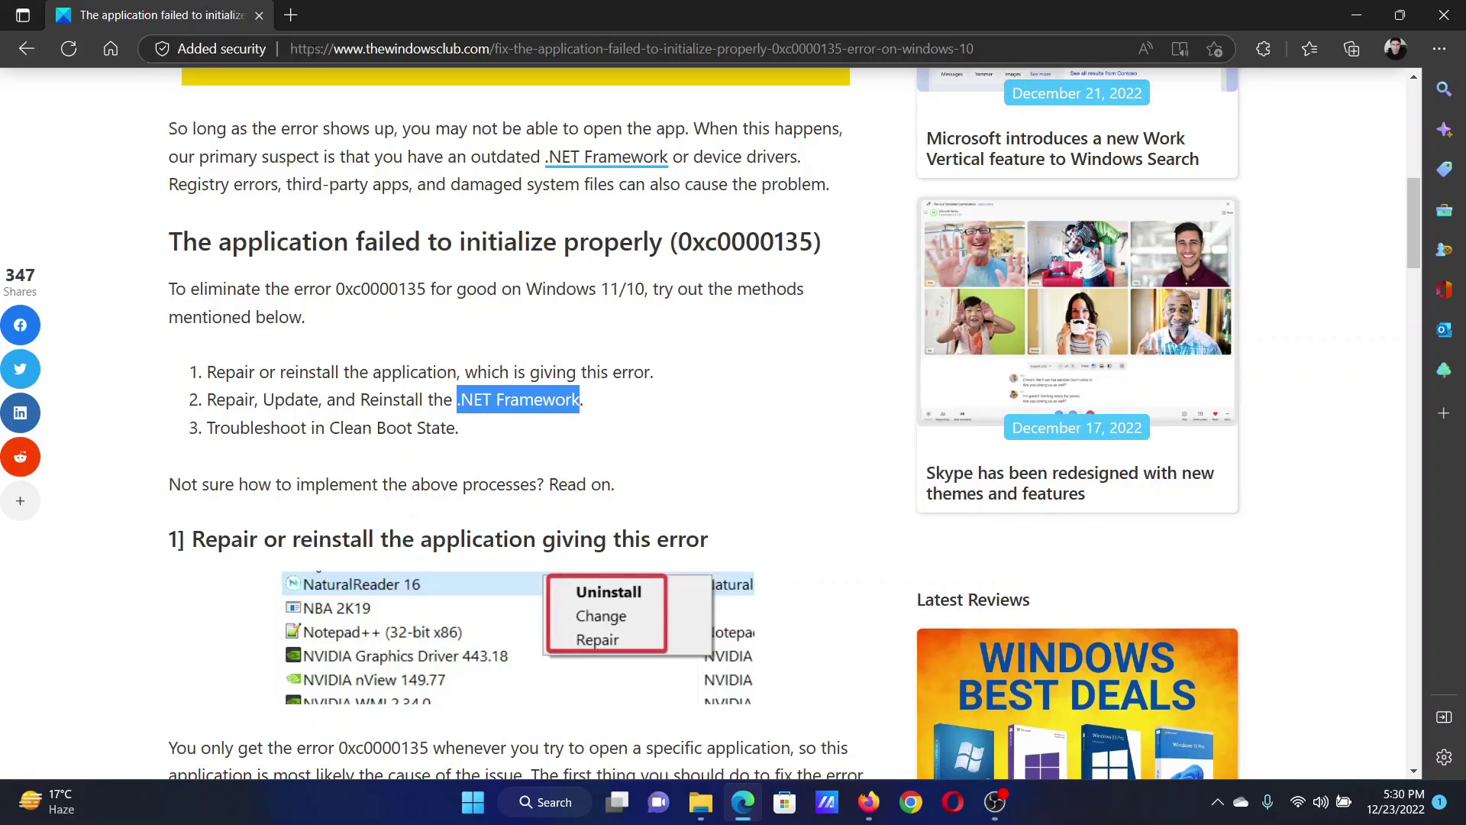
{"action": "key", "text": "ctrl+t"}
- Search Bing for '.NET Framework', open Microsoft's download page, then return to the article
{"action": "right_click", "coordinate": [367, 48]}
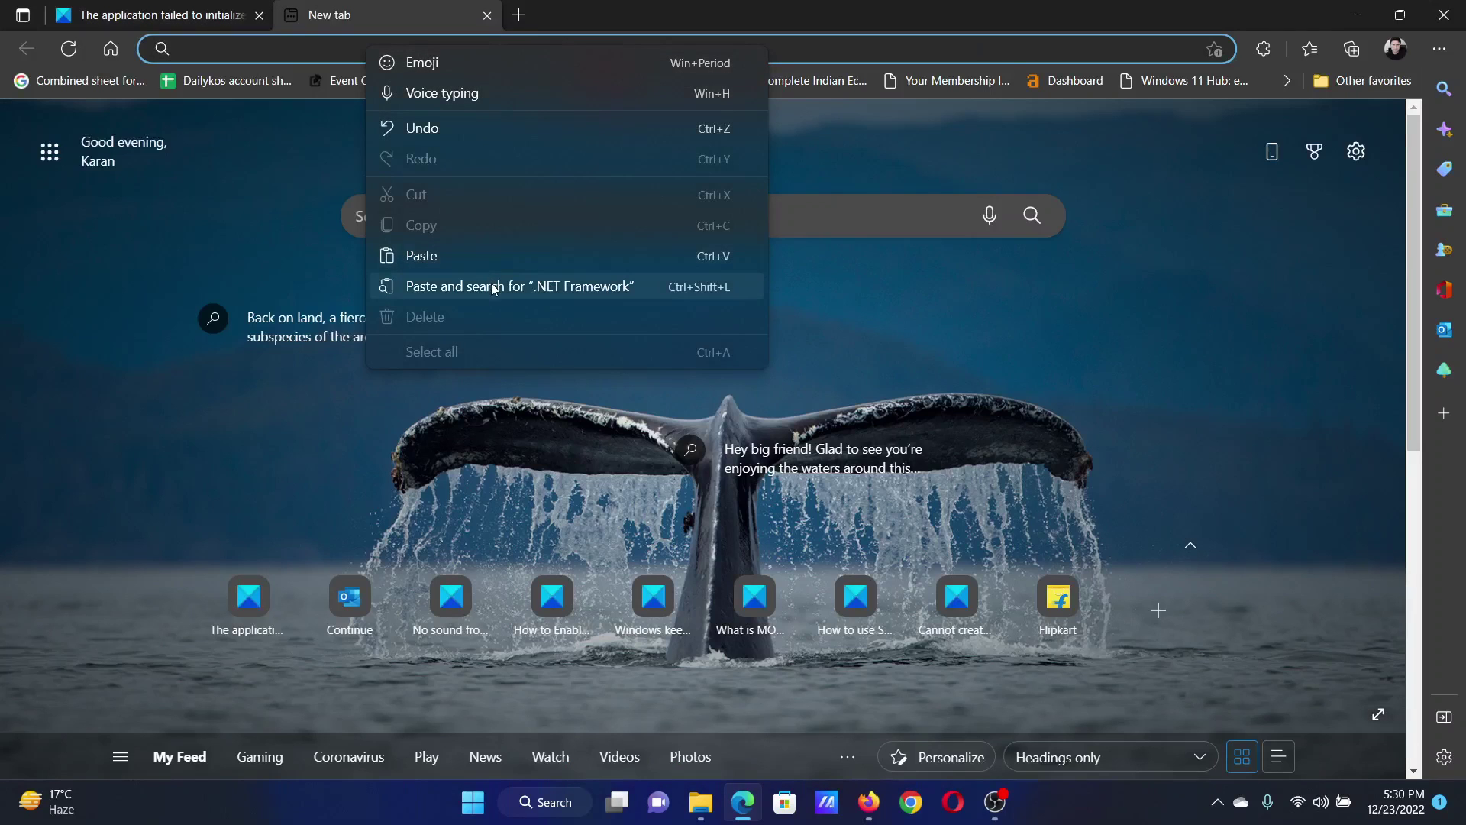
{"action": "left_click", "coordinate": [492, 288]}
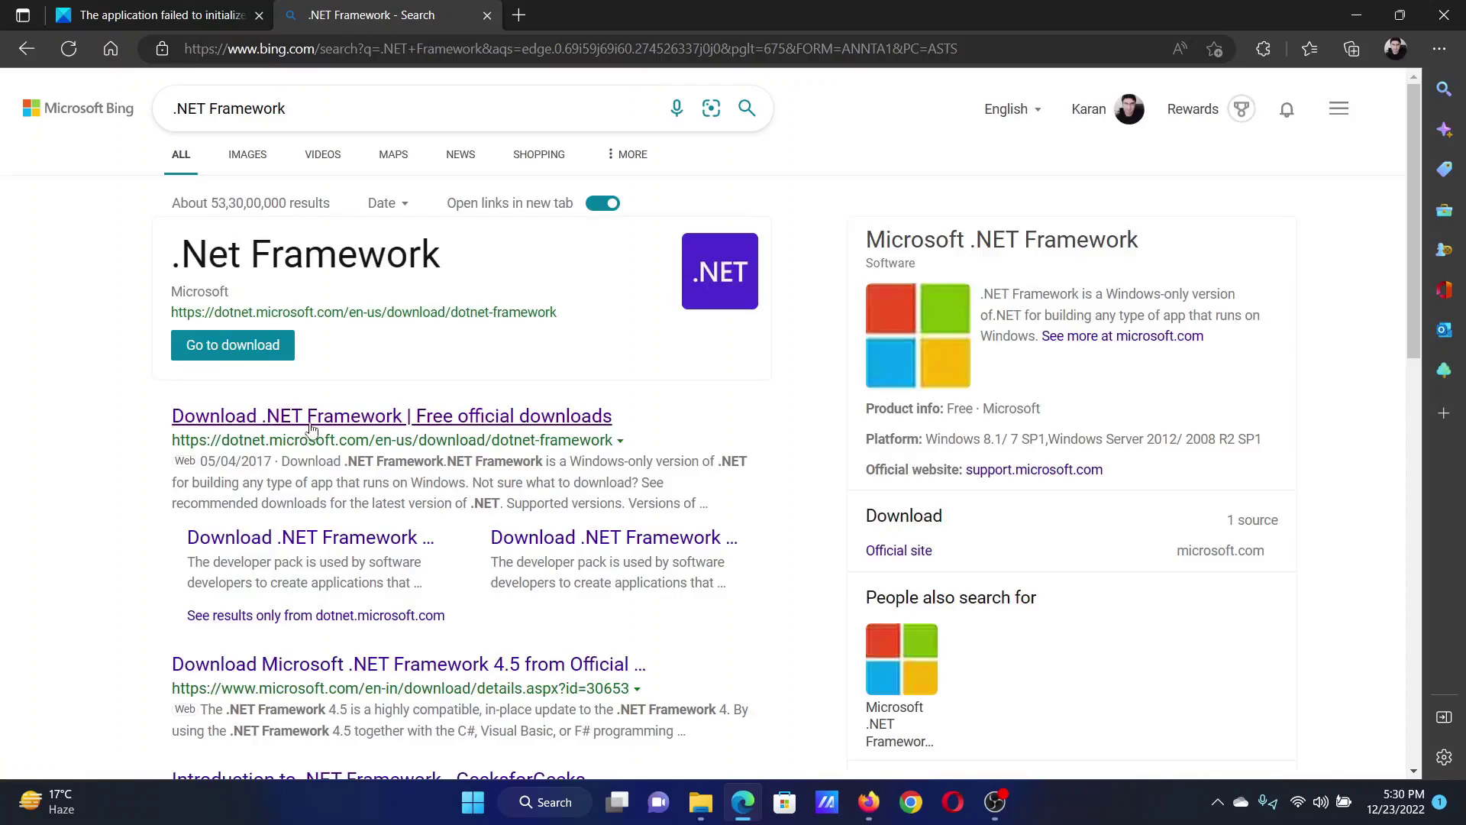
{"action": "left_click", "coordinate": [311, 422]}
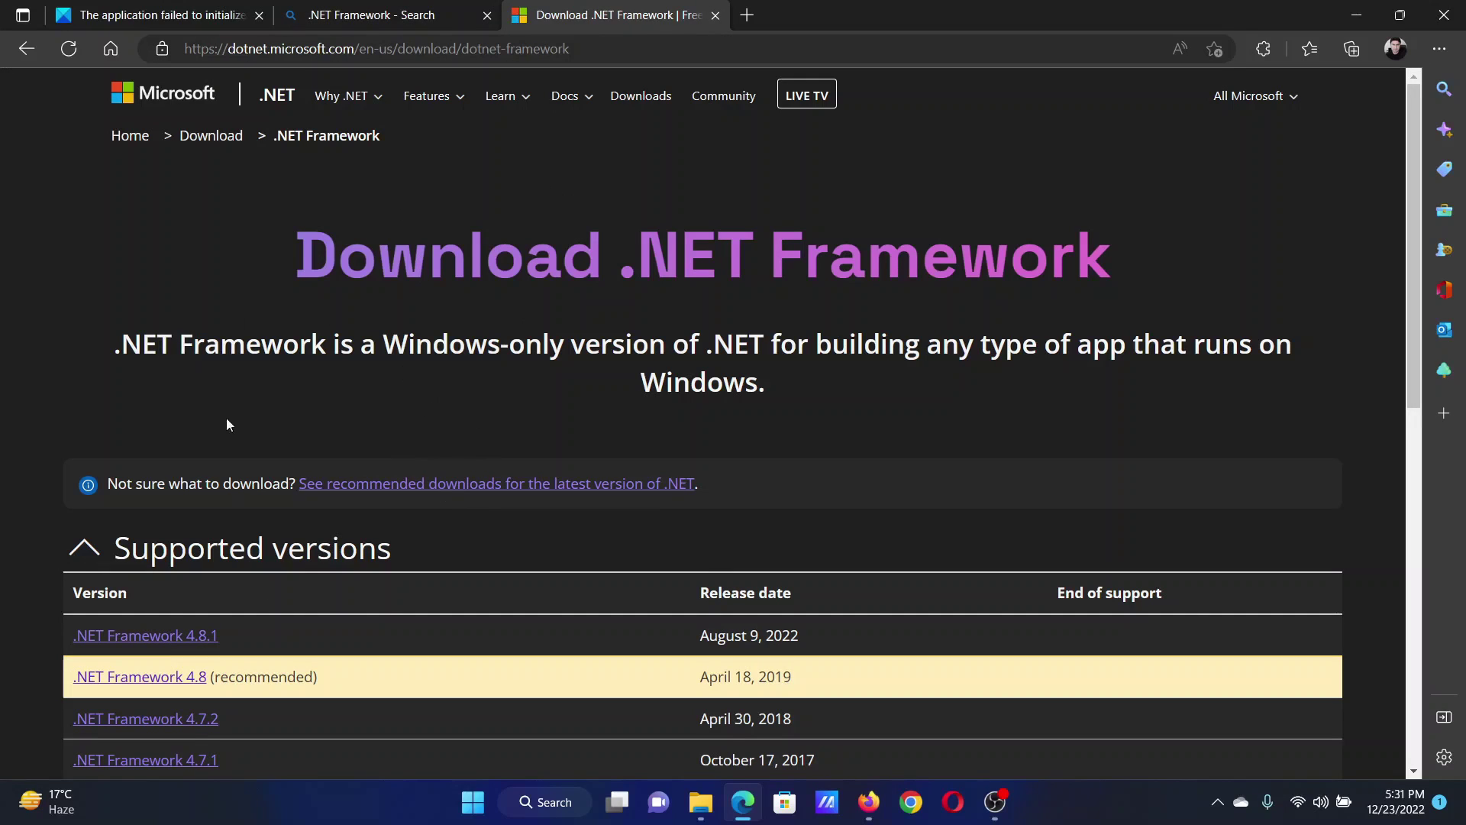
{"action": "left_click", "coordinate": [173, 15]}
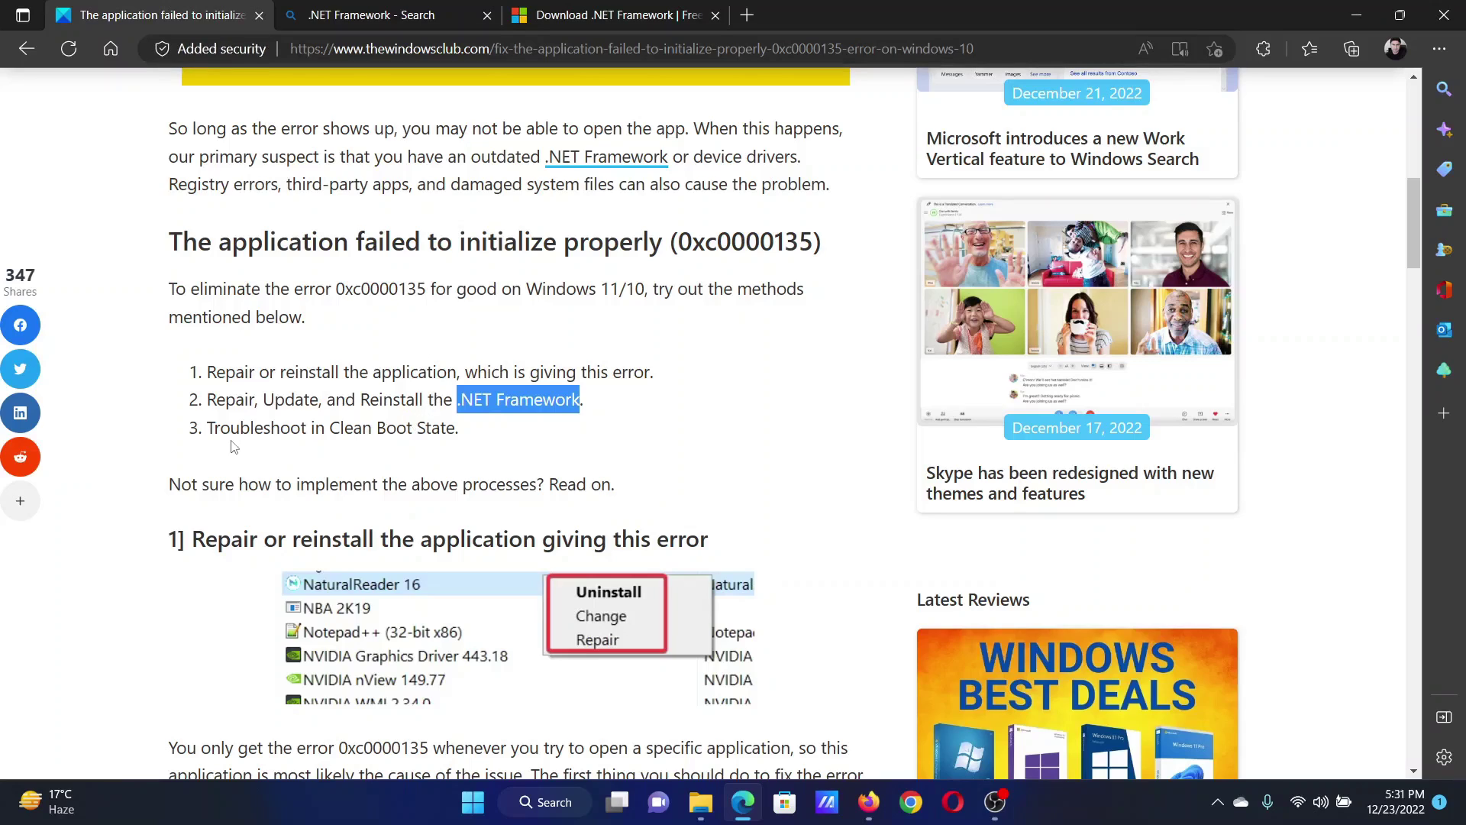
- Point out the clean boot fix, then launch msconfig from the Run box
{"action": "left_click_drag", "start_coordinate": [231, 428], "coordinate": [441, 429]}
{"action": "left_click", "coordinate": [616, 451]}
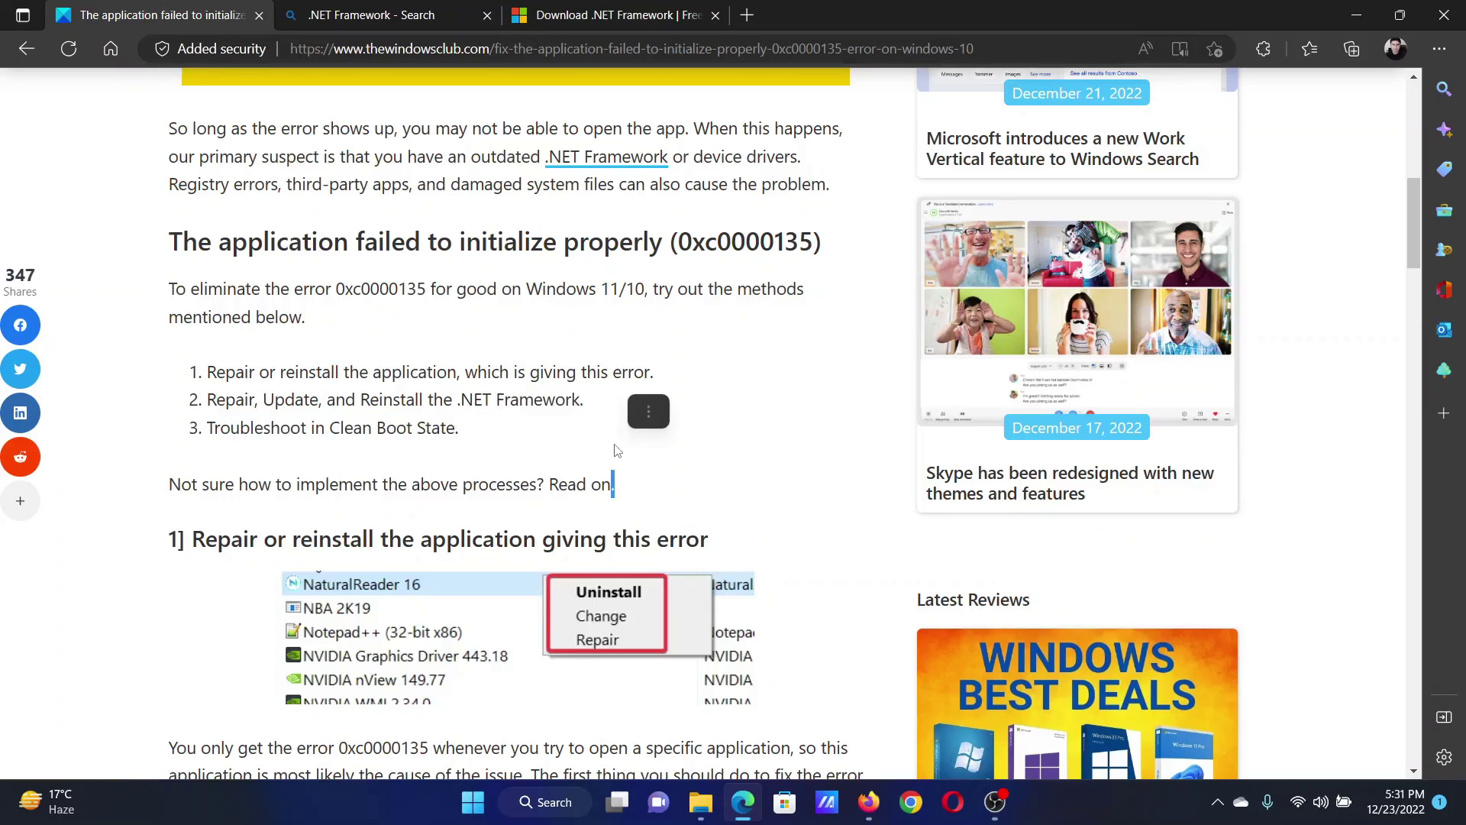
{"action": "key", "text": "super+r"}
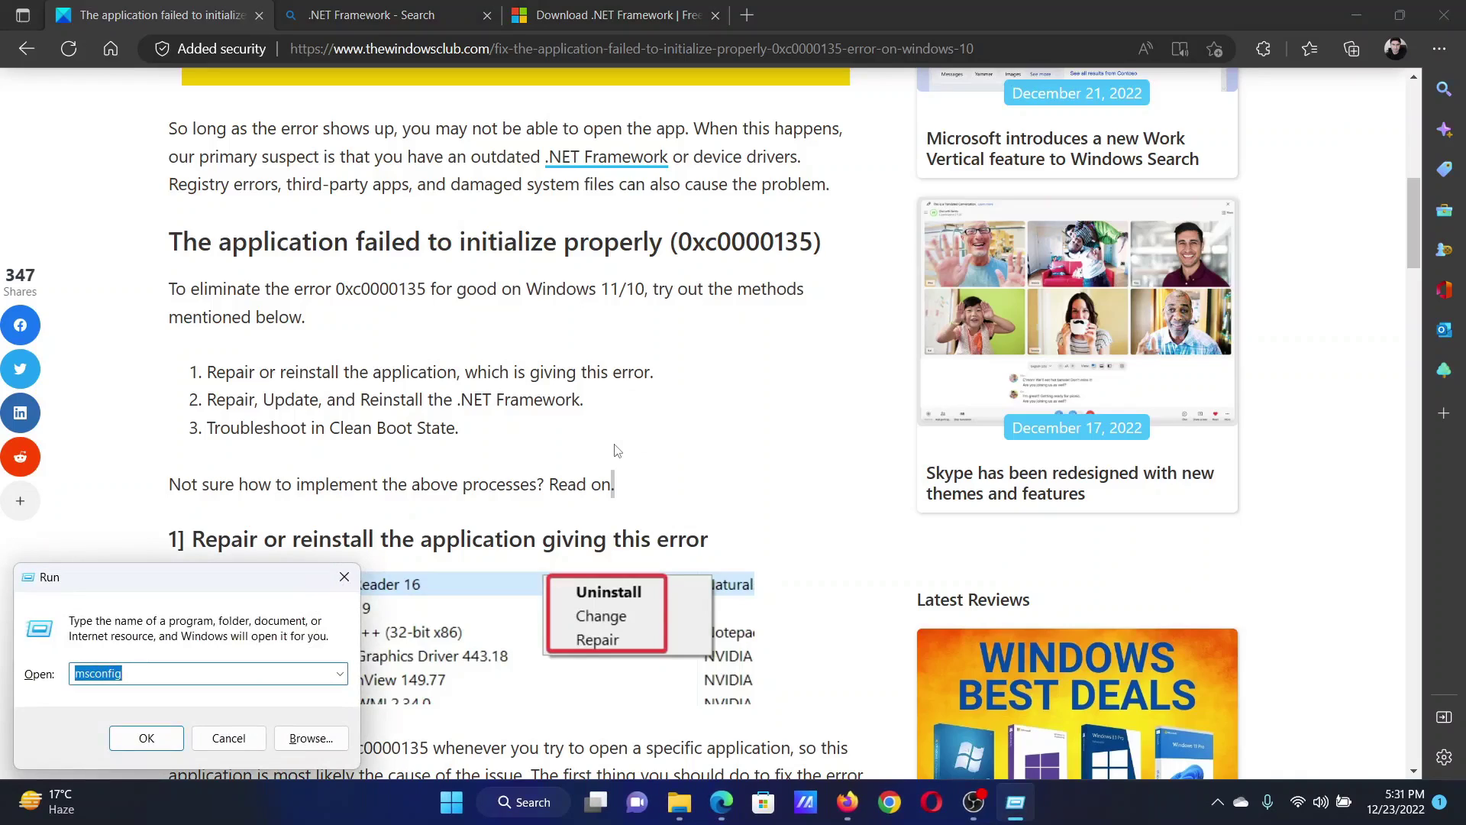
{"action": "key", "text": "Home"}
{"action": "key", "text": "Return"}
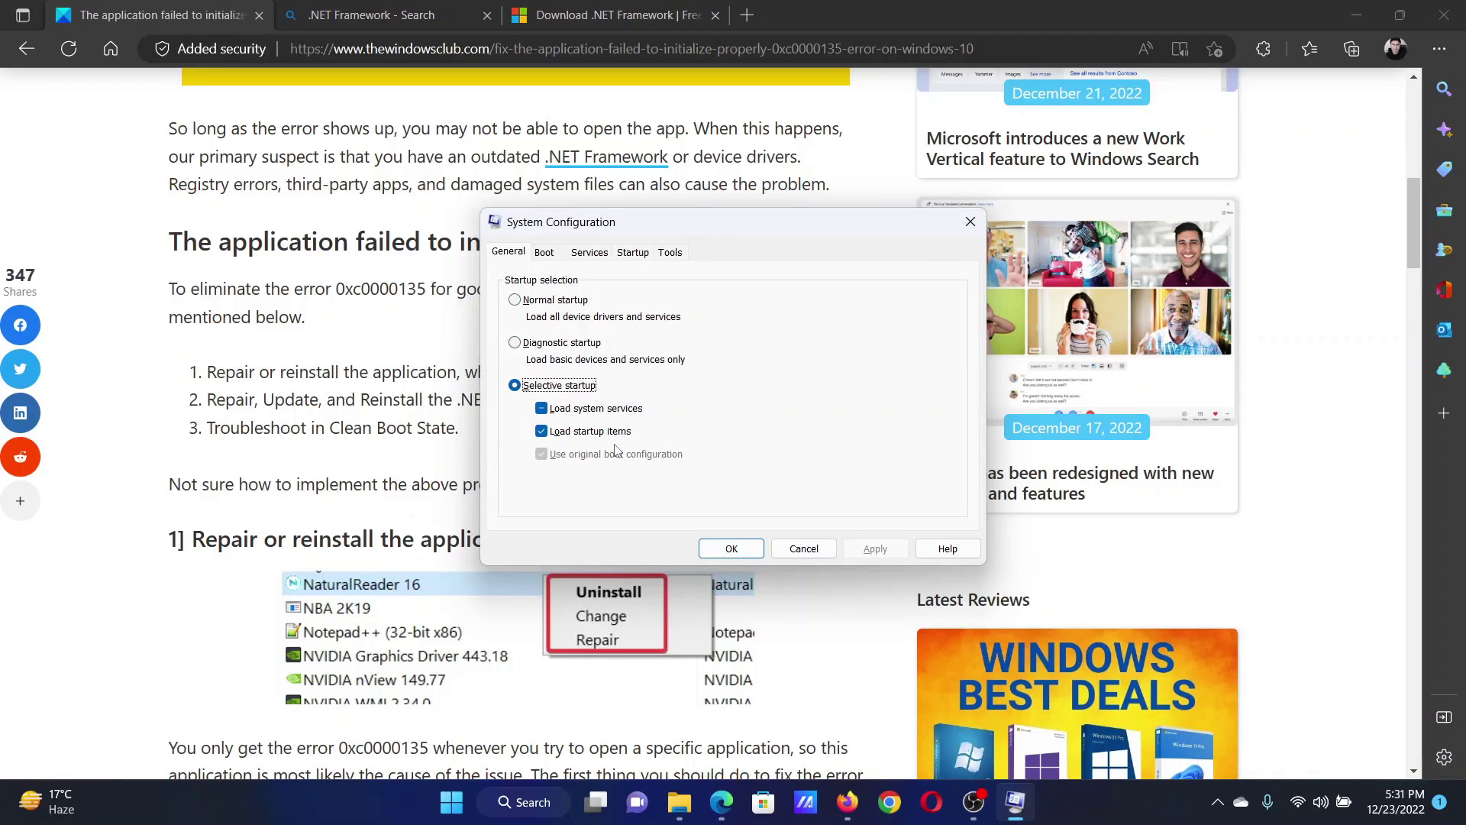
- On the Services tab, hide Microsoft services and disable all the remaining services
{"action": "left_click", "coordinate": [589, 253]}
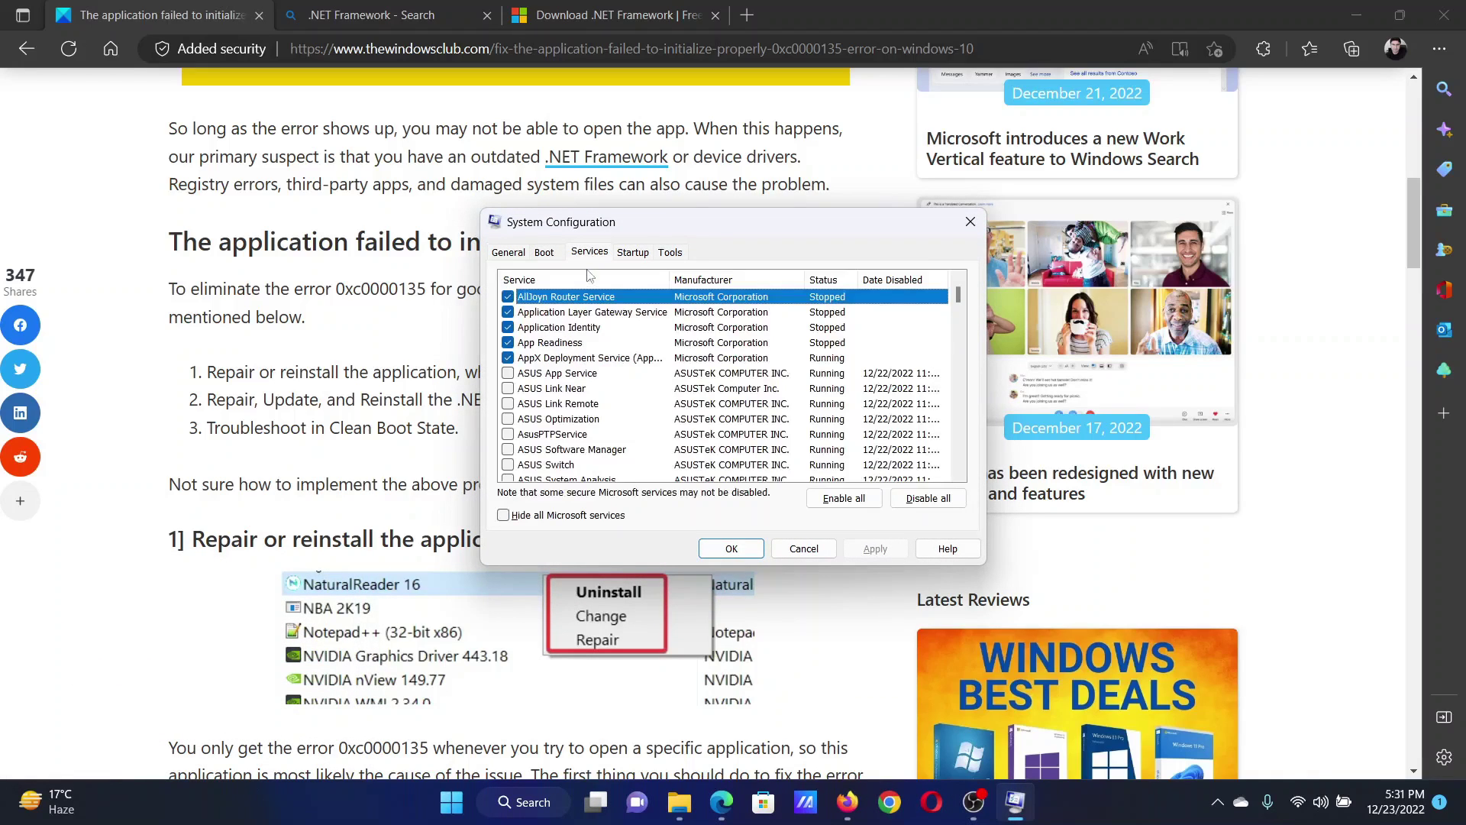
{"action": "left_click", "coordinate": [505, 516]}
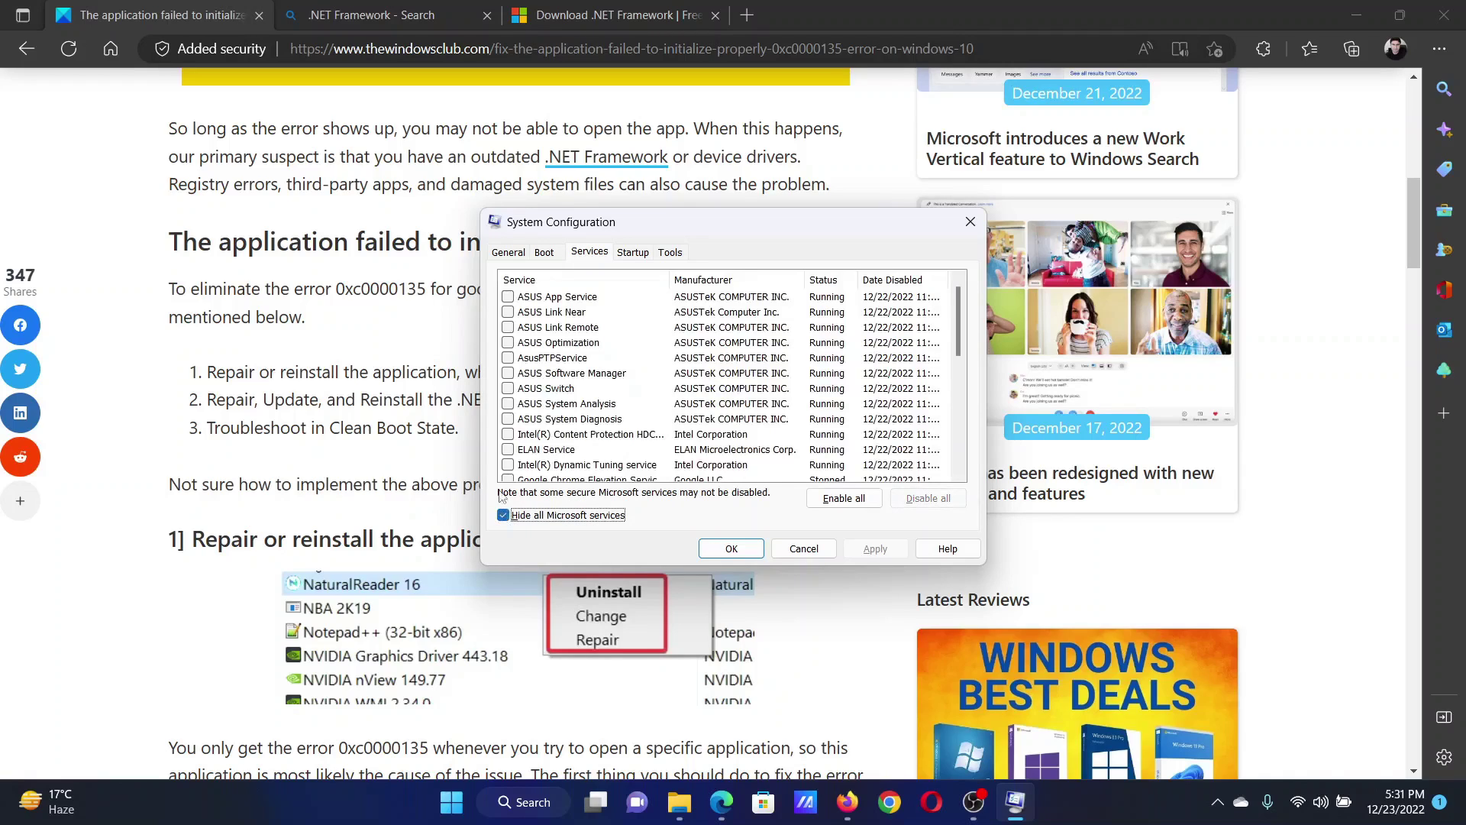
{"action": "left_click", "coordinate": [507, 373]}
{"action": "left_click", "coordinate": [507, 326]}
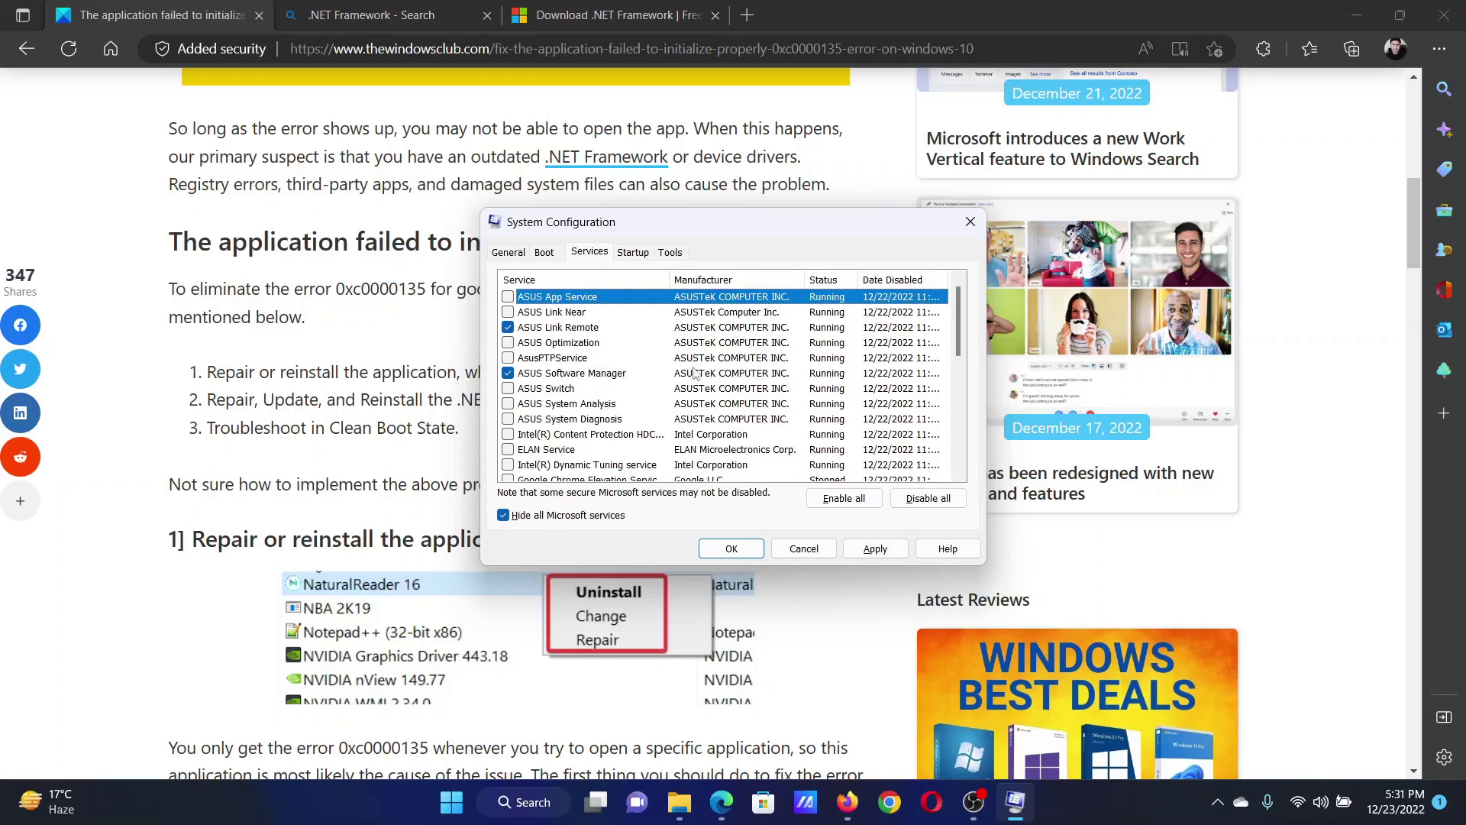
{"action": "left_click", "coordinate": [927, 499]}
- Apply the service changes, close System Configuration, and postpone the restart
{"action": "left_click", "coordinate": [882, 550]}
{"action": "left_click", "coordinate": [731, 548]}
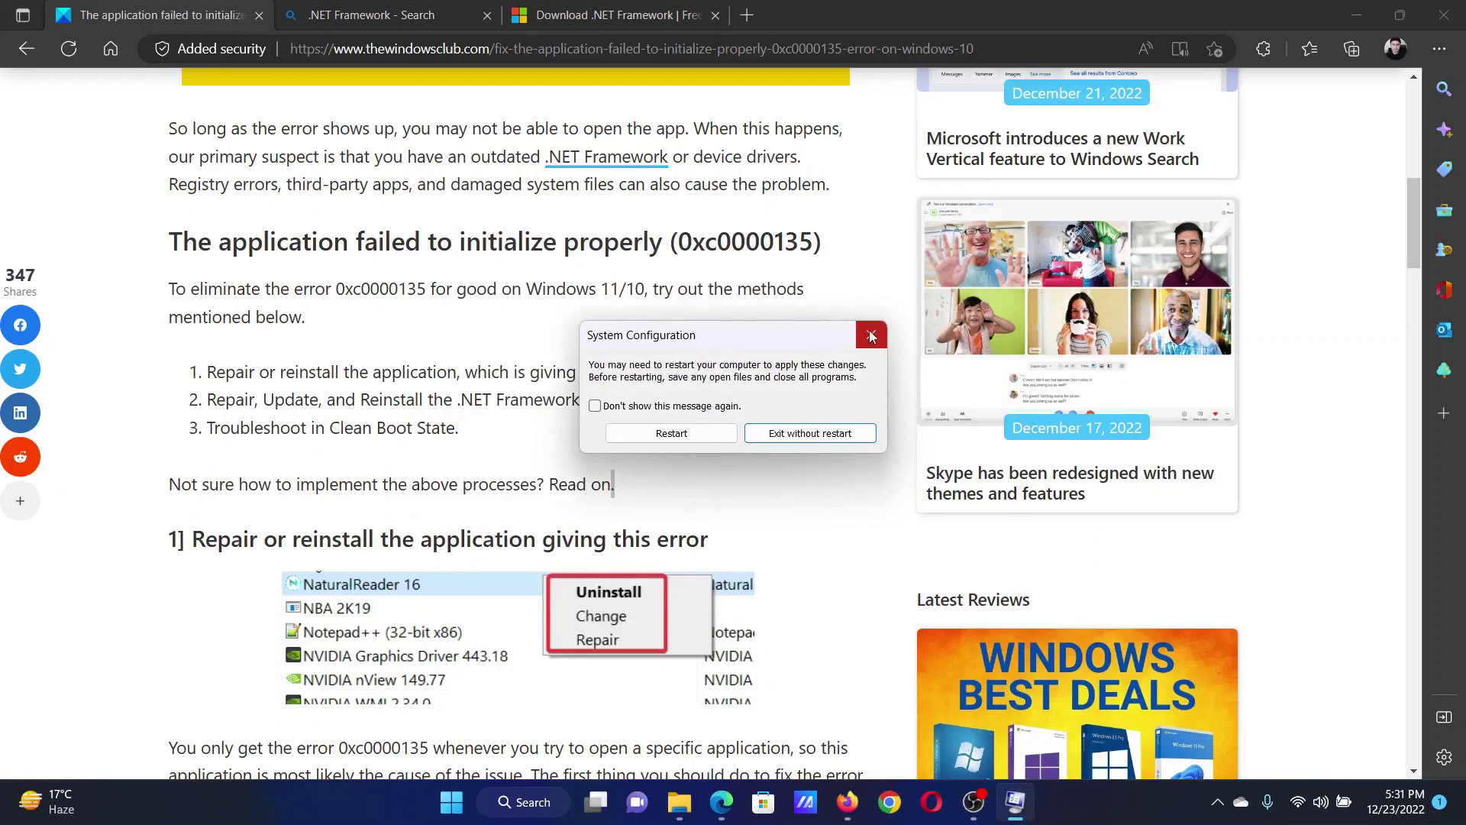
{"action": "left_click", "coordinate": [870, 334]}
{"action": "scroll", "coordinate": [1418, 206], "scroll_direction": "up", "scroll_amount": 1}
{"action": "left_click_drag", "start_coordinate": [1419, 206], "coordinate": [1419, 111]}
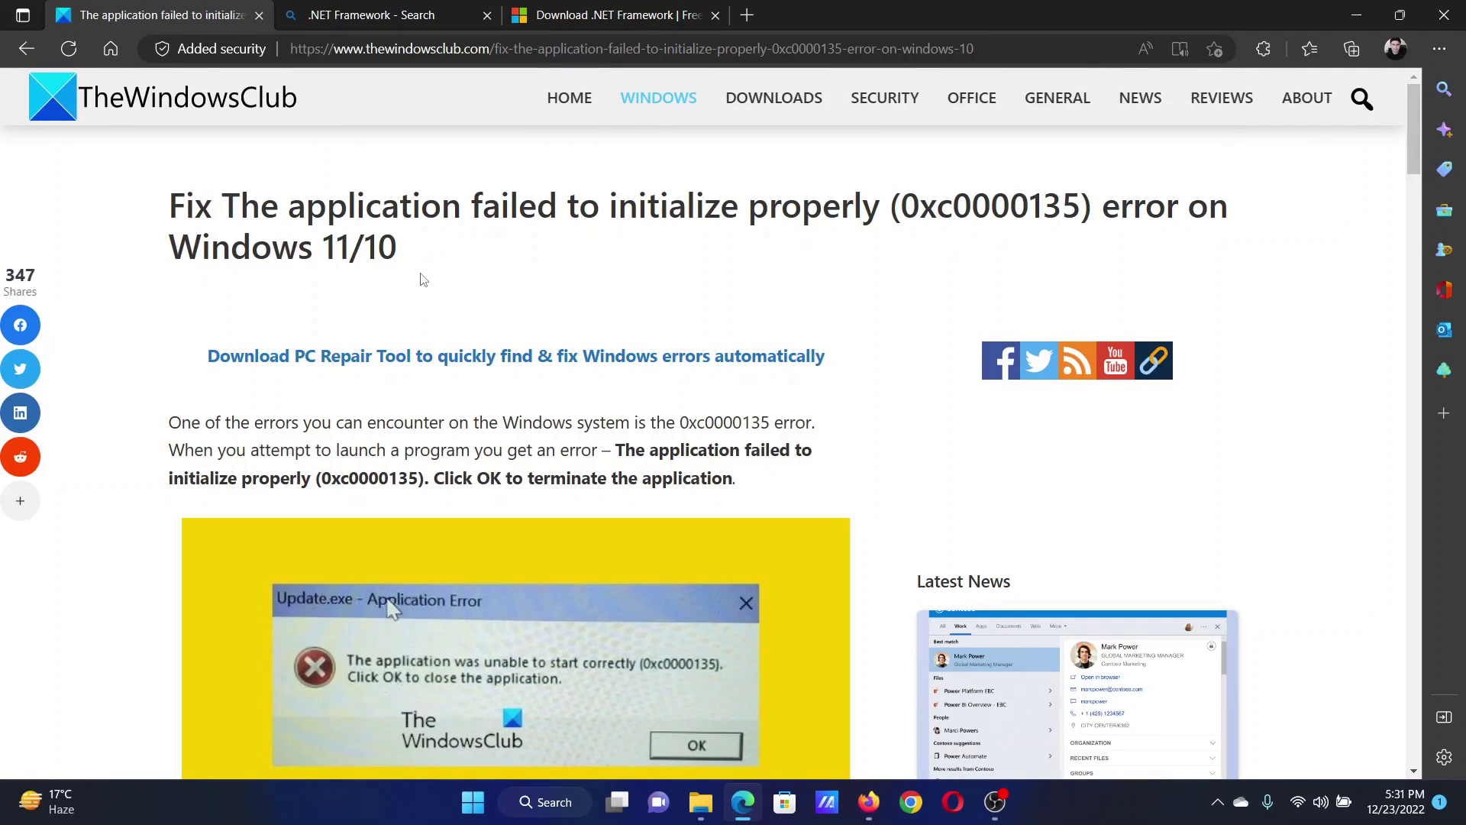
{"action": "left_click_drag", "start_coordinate": [241, 204], "coordinate": [297, 246]}
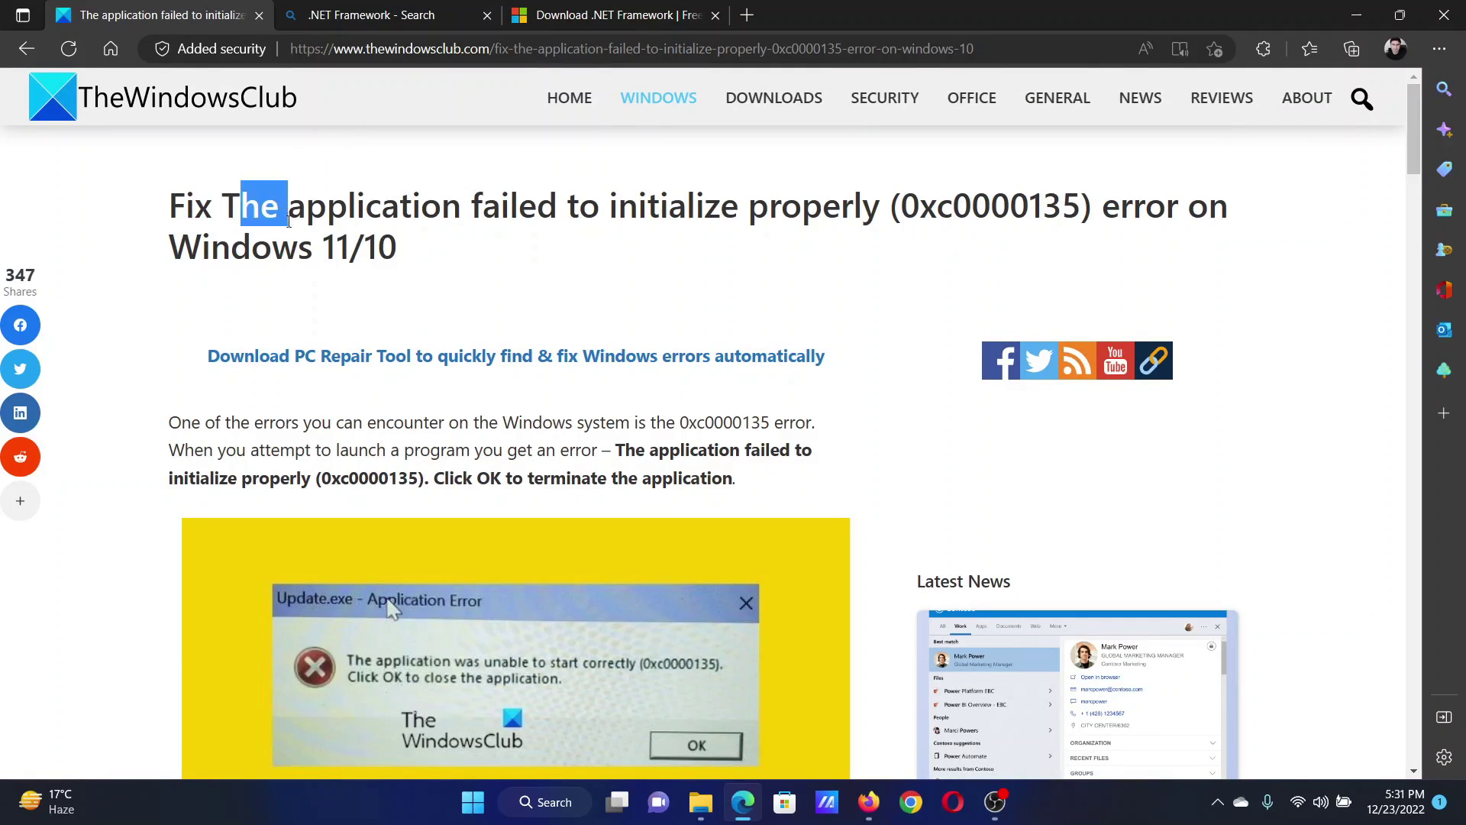
{"action": "left_click", "coordinate": [333, 301]}
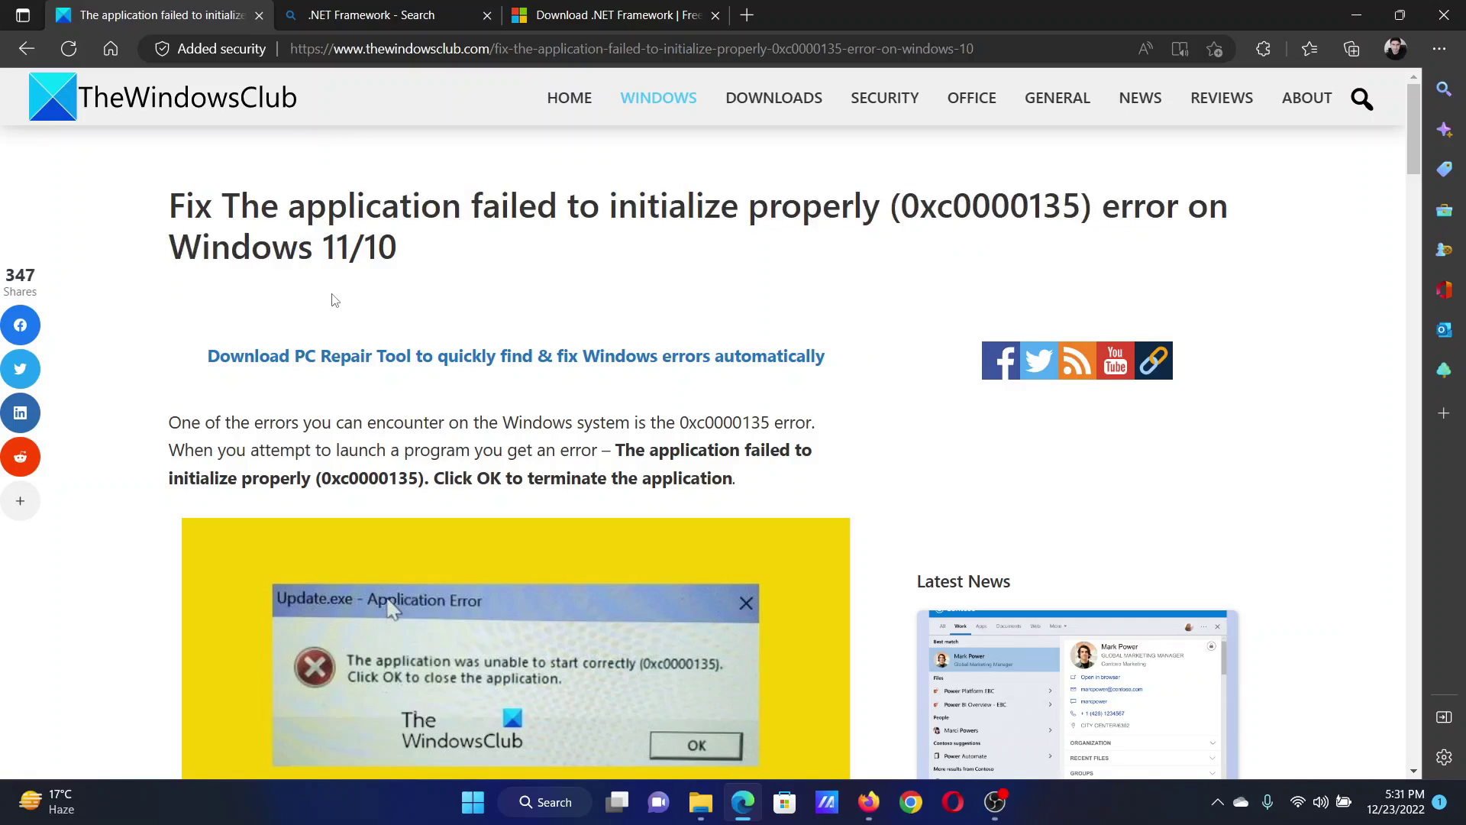